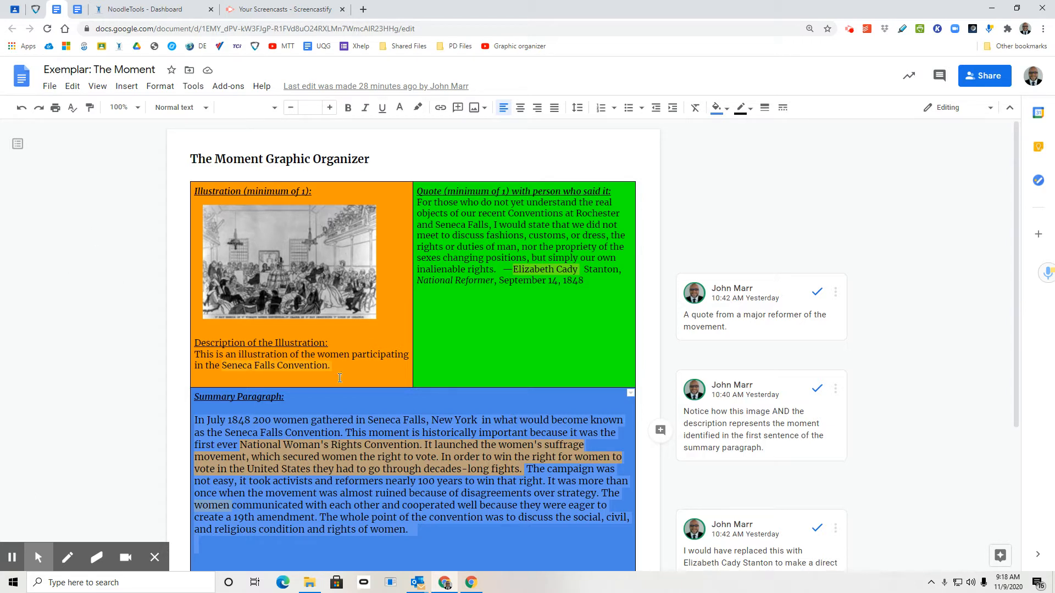
- Review the exemplar Moment graphic organizer from the illustration and quote down to the summary paragraph and APA sources
{"action": "scroll", "coordinate": [469, 308], "scroll_direction": "down", "scroll_amount": 2}
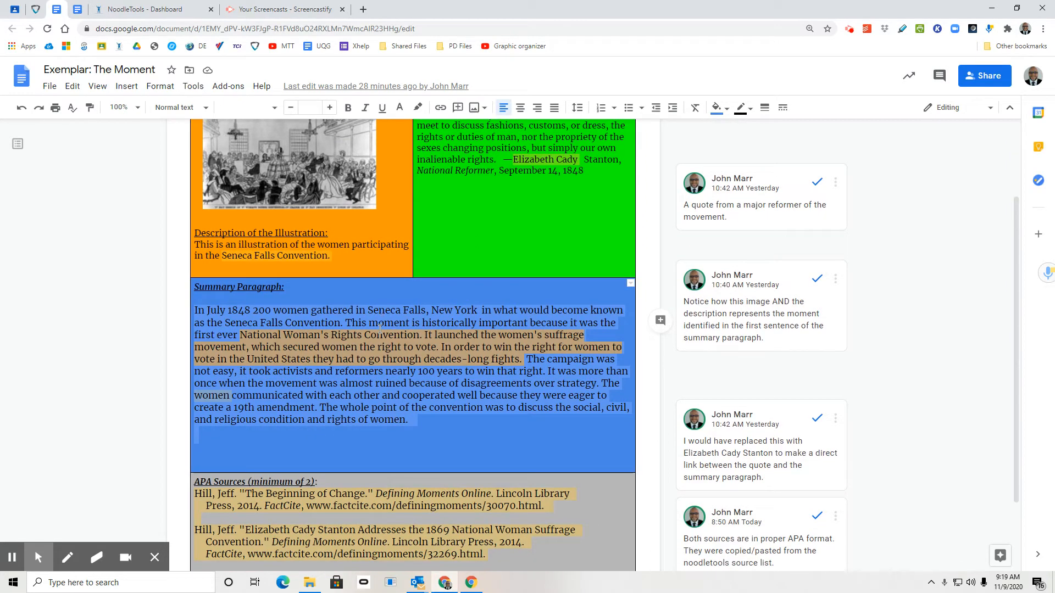
{"action": "scroll", "coordinate": [405, 369], "scroll_direction": "down", "scroll_amount": 2}
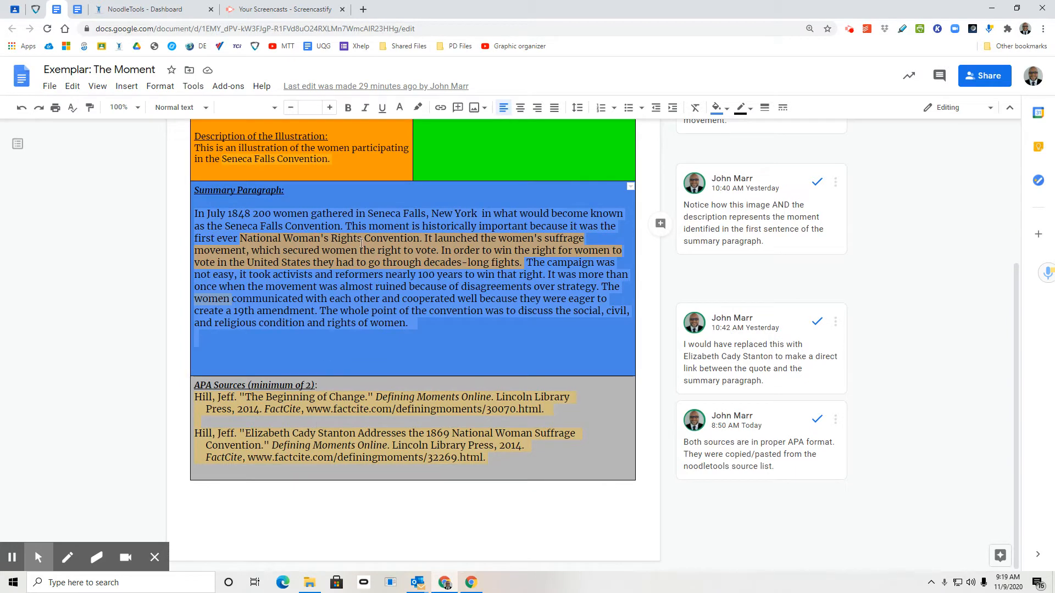
{"action": "scroll", "coordinate": [361, 243], "scroll_direction": "up", "scroll_amount": 2}
{"action": "scroll", "coordinate": [360, 238], "scroll_direction": "up", "scroll_amount": 2}
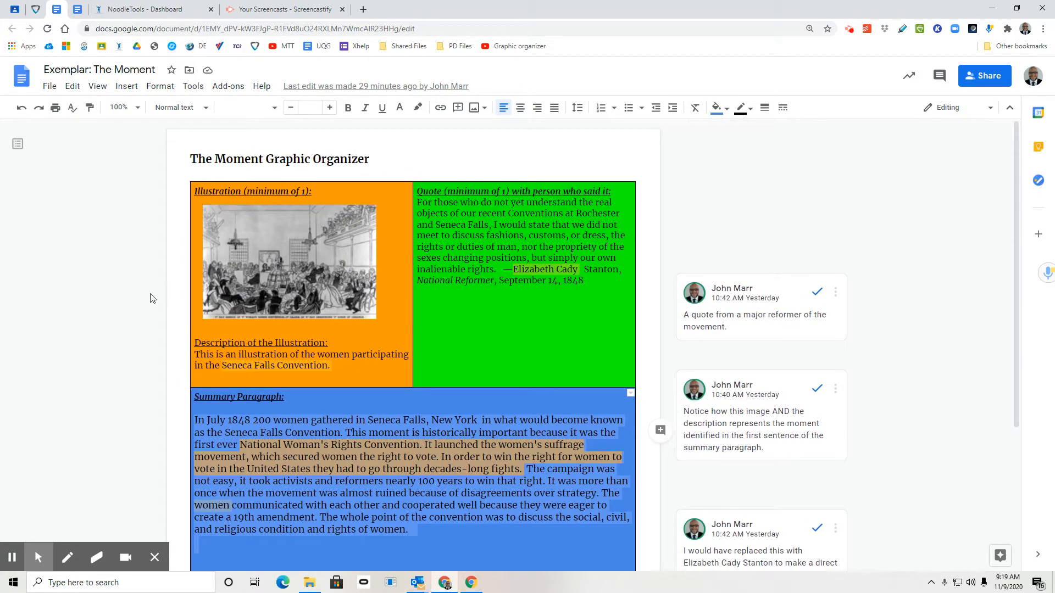
- Compare the research question in the Background research living document with the exemplar Moment organizer and the NoodleTools project dashboard
{"action": "key", "text": "ctrl+Tab"}
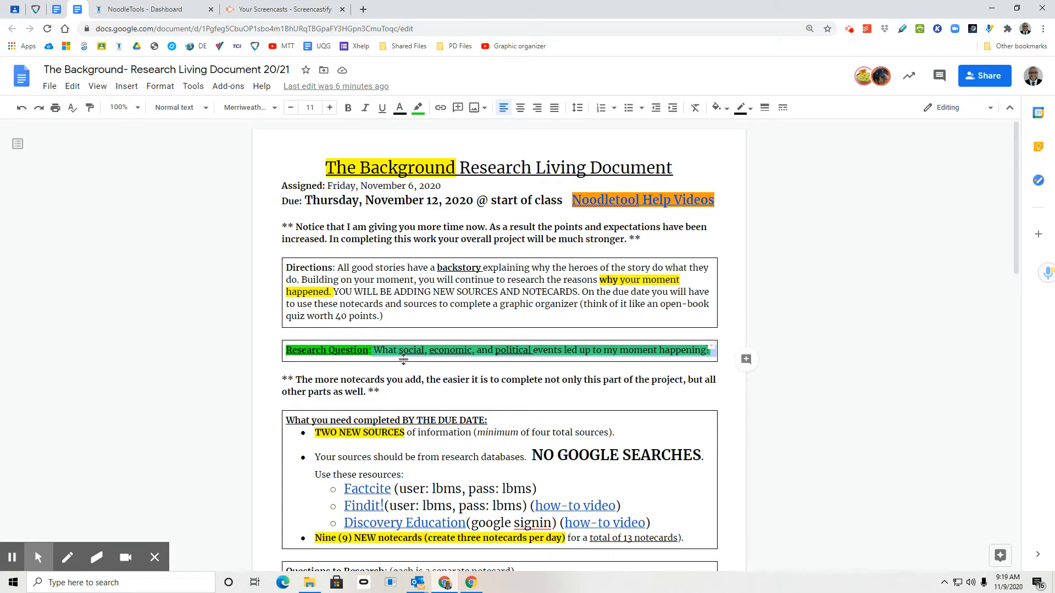
{"action": "left_click_drag", "start_coordinate": [398, 350], "coordinate": [709, 352]}
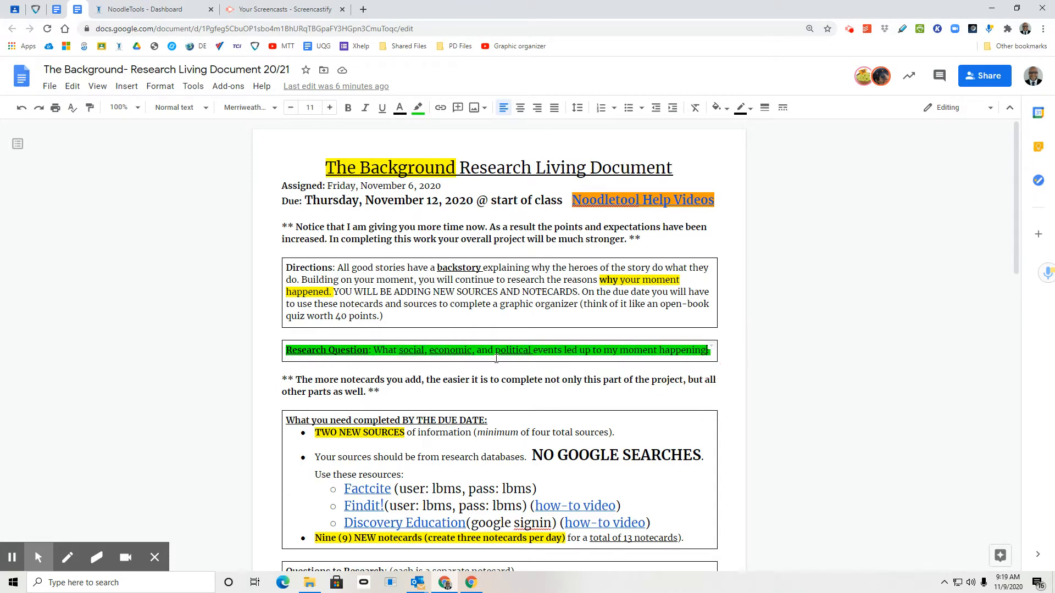
{"action": "key", "text": "ctrl+shift+Tab"}
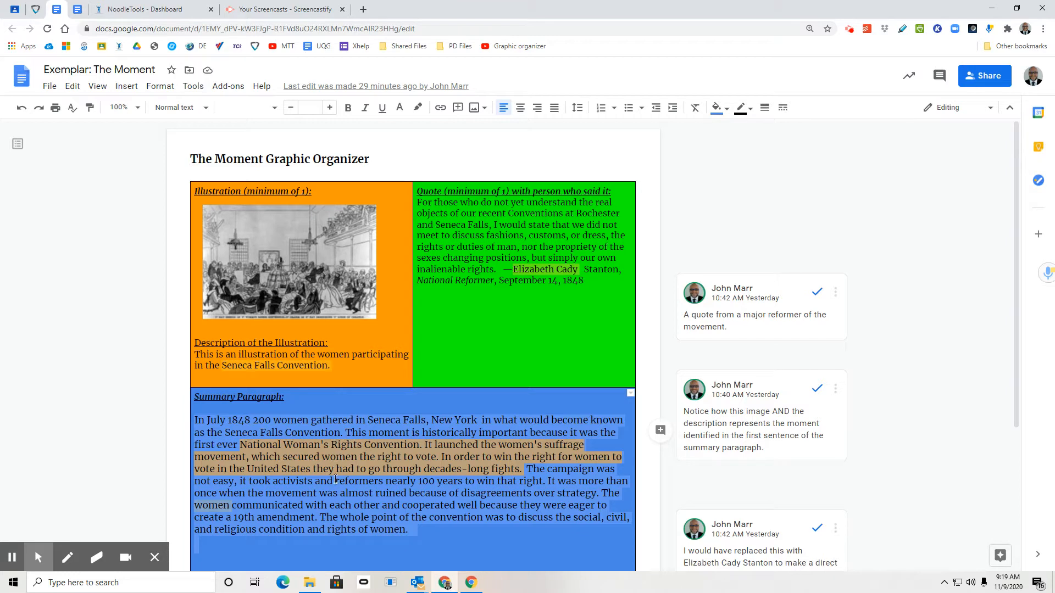
{"action": "key", "text": "ctrl+Tab"}
{"action": "key", "text": "ctrl+Tab"}
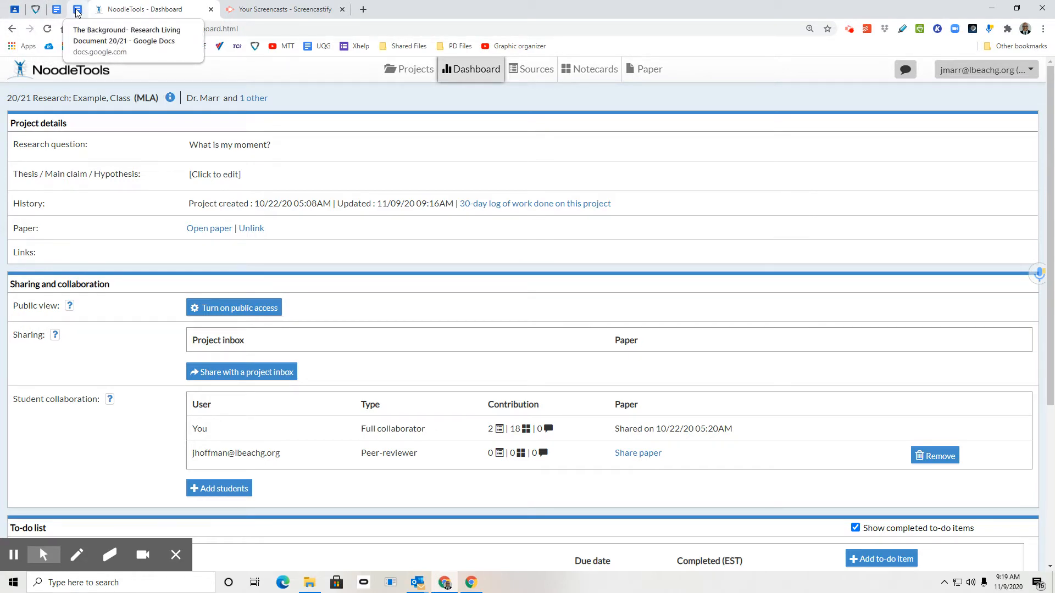
{"action": "left_click", "coordinate": [56, 10]}
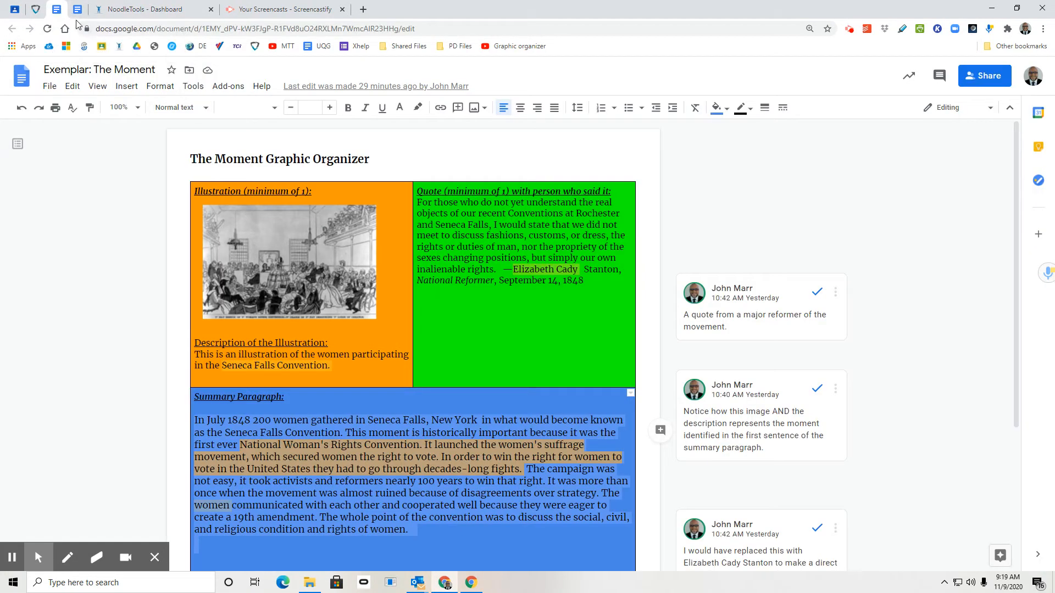
- Copy the Background document's question "What social, economic, and political events led up to my moment happening?" over the NoodleTools project's research question
{"action": "left_click", "coordinate": [77, 9]}
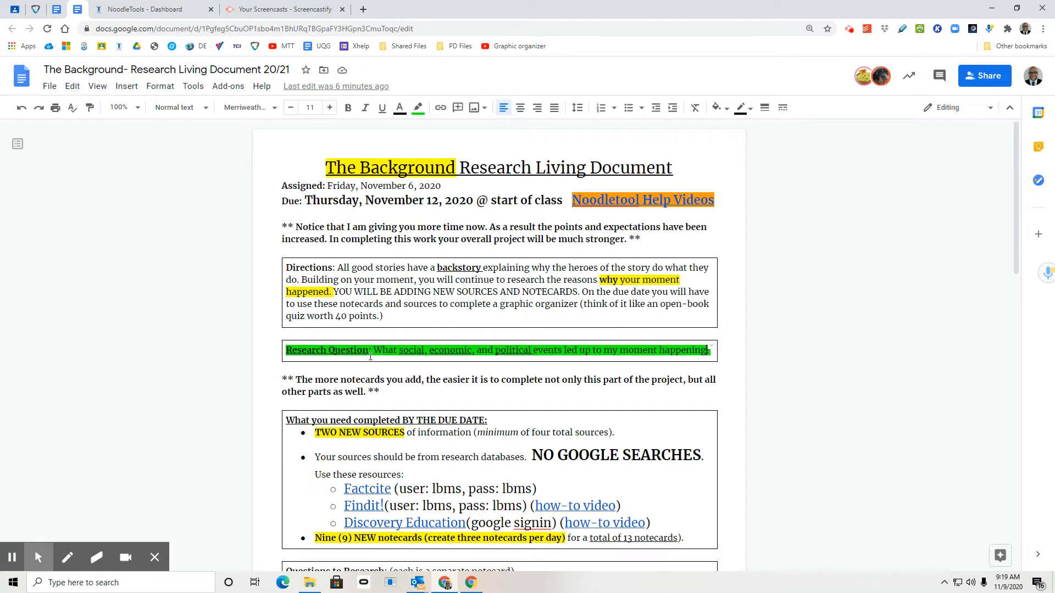
{"action": "left_click_drag", "start_coordinate": [371, 350], "coordinate": [286, 151]}
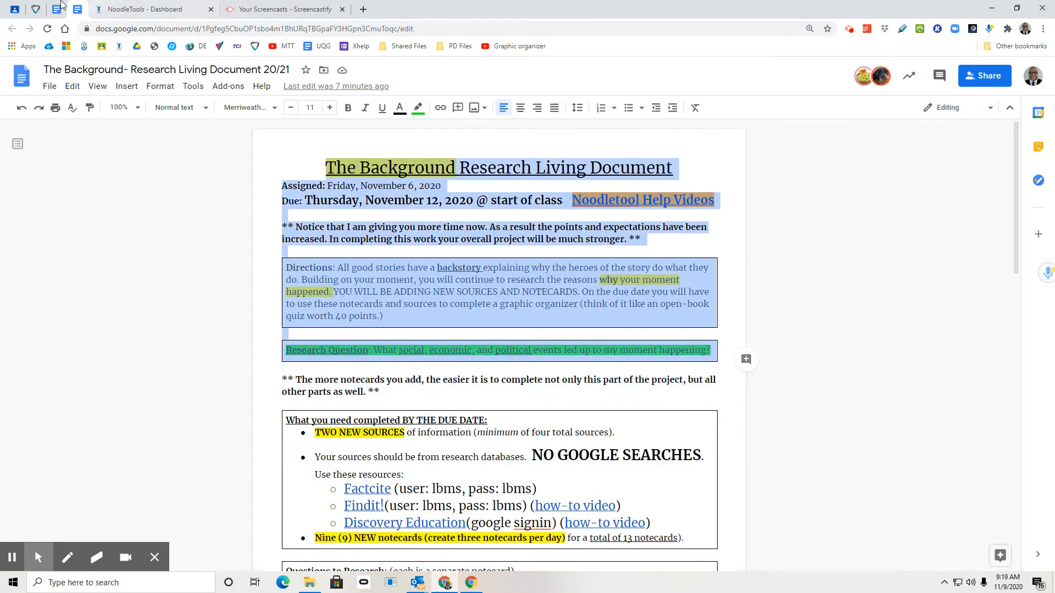
{"action": "left_click_drag", "start_coordinate": [117, 27], "coordinate": [568, 389]}
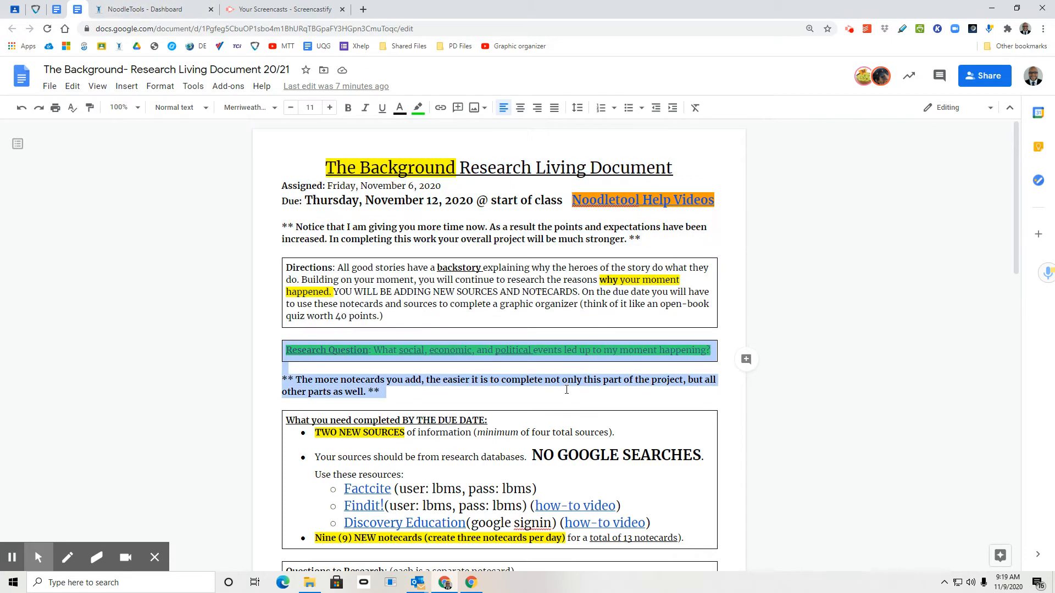
{"action": "left_click", "coordinate": [567, 389]}
{"action": "left_click_drag", "start_coordinate": [376, 347], "coordinate": [712, 352]}
{"action": "key", "text": "ctrl+c"}
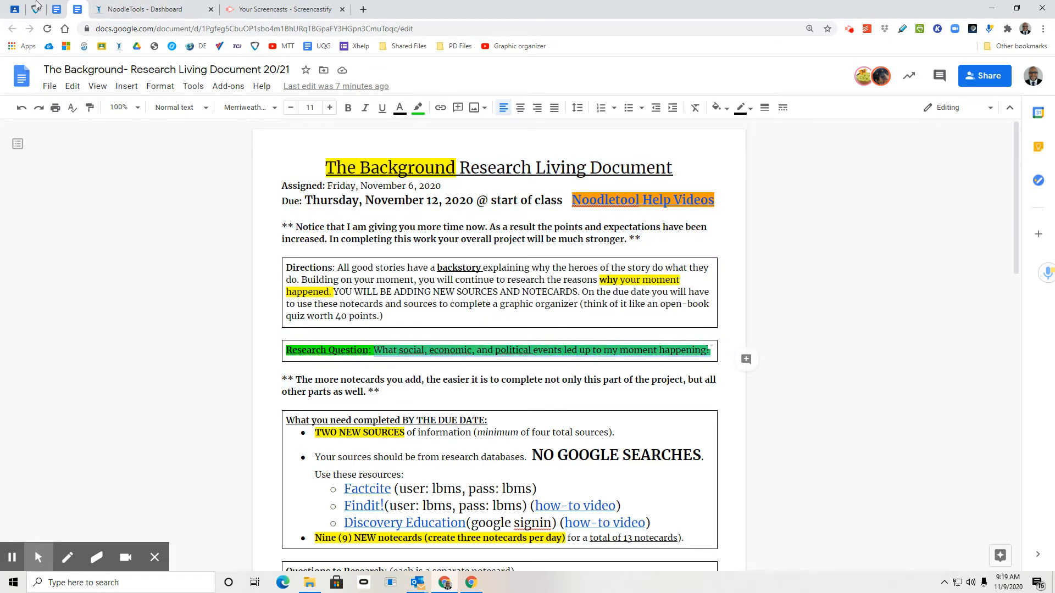
{"action": "left_click", "coordinate": [144, 9]}
{"action": "left_click", "coordinate": [260, 146]}
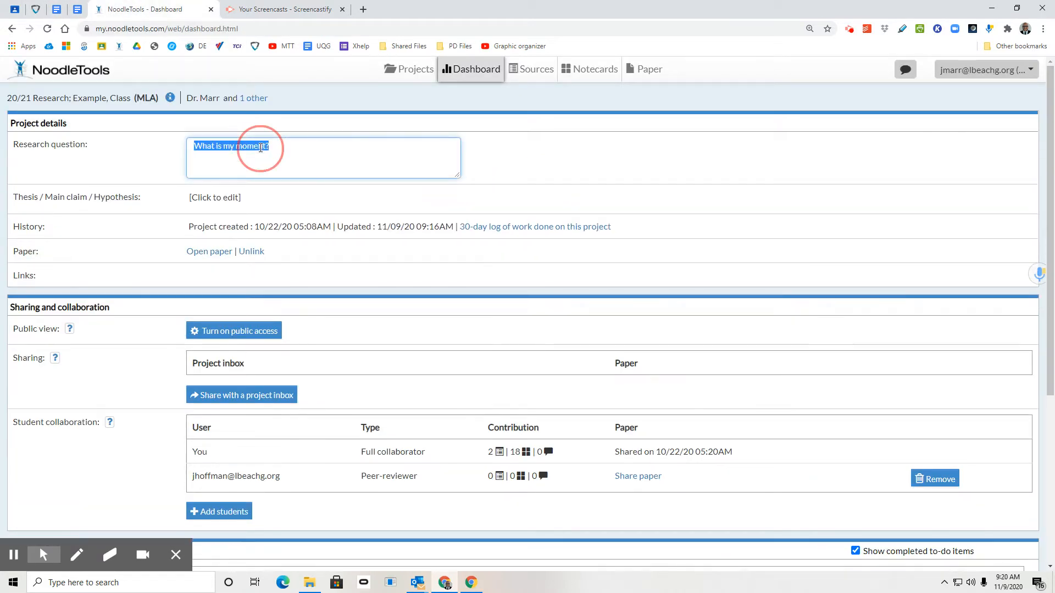
{"action": "key", "text": "ctrl+v"}
{"action": "left_click", "coordinate": [560, 151]}
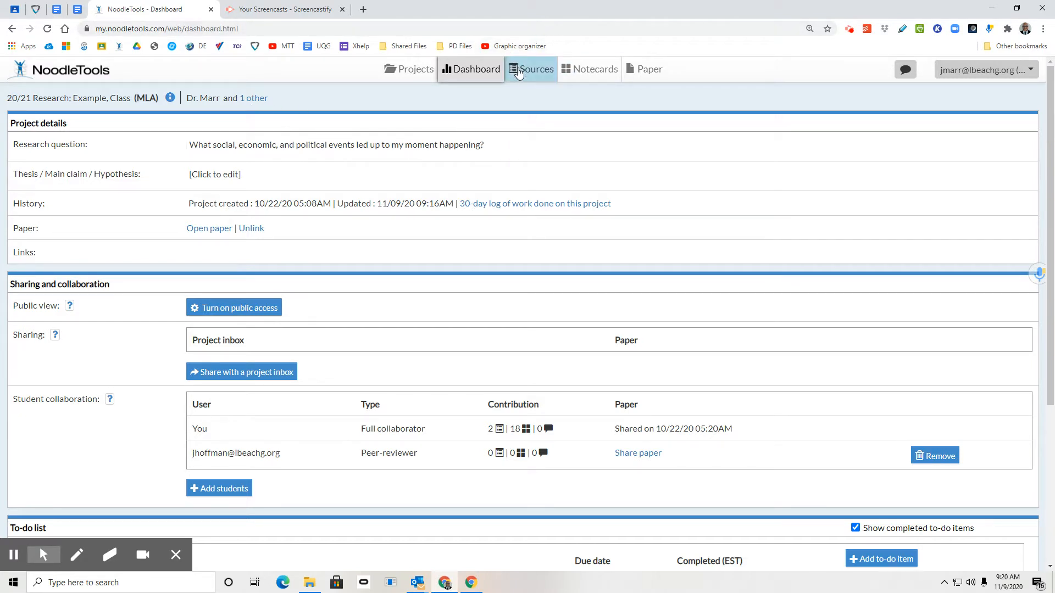
- Check the project's sources, then open its notecards and move the "fact intro" card out of the stack onto an empty tabletop area
{"action": "left_click", "coordinate": [522, 70]}
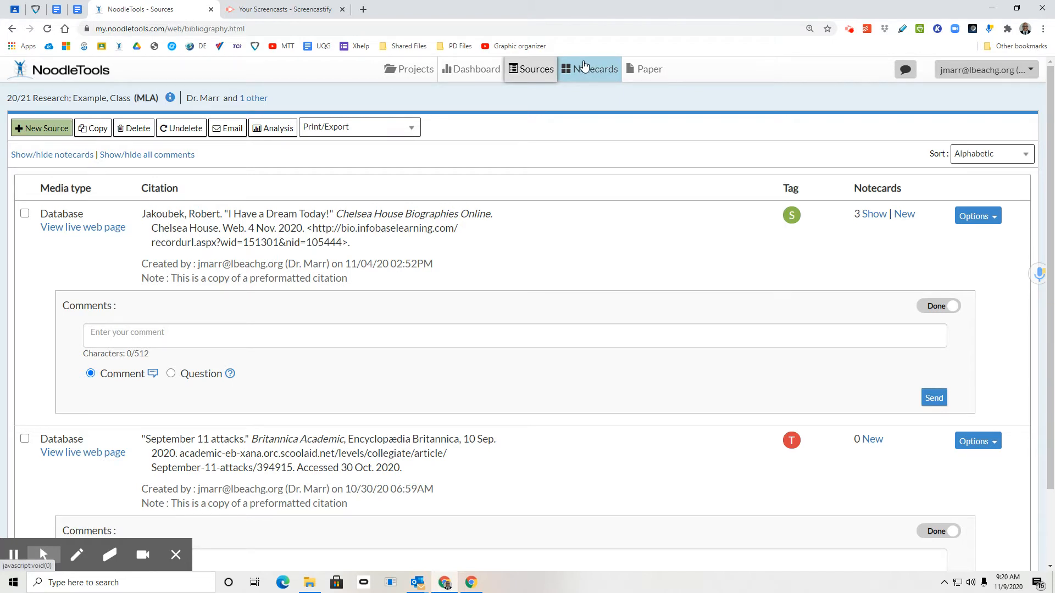
{"action": "left_click", "coordinate": [586, 68]}
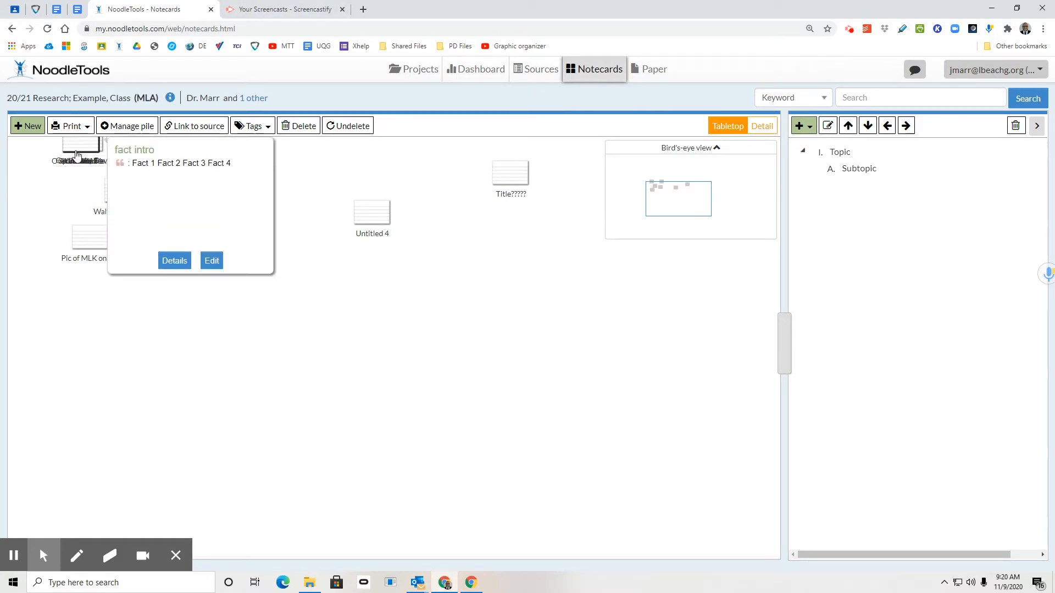
{"action": "mouse_move", "coordinate": [77, 158]}
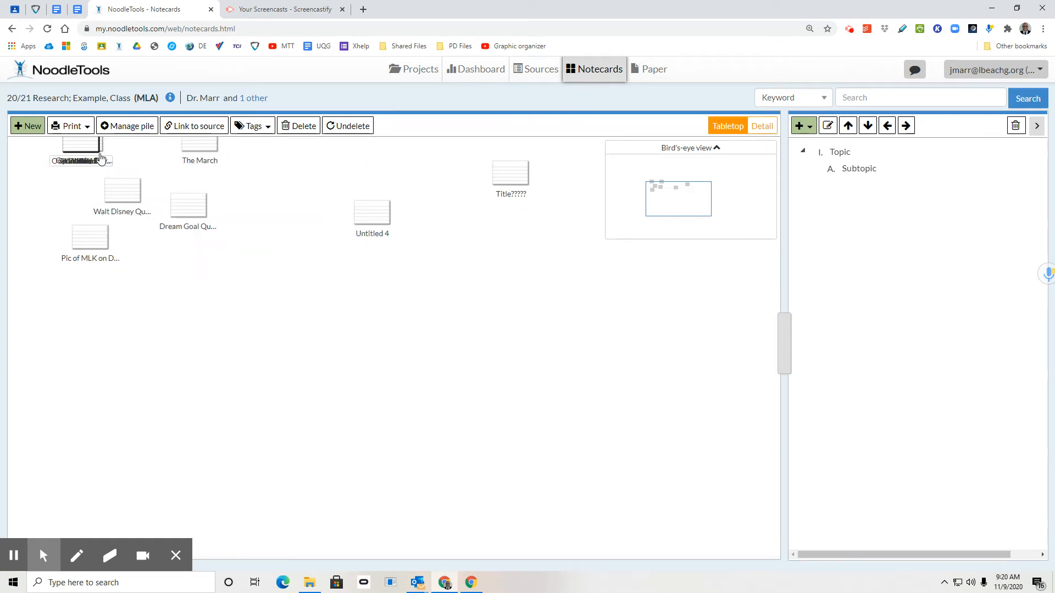
{"action": "left_click_drag", "start_coordinate": [77, 159], "coordinate": [314, 202]}
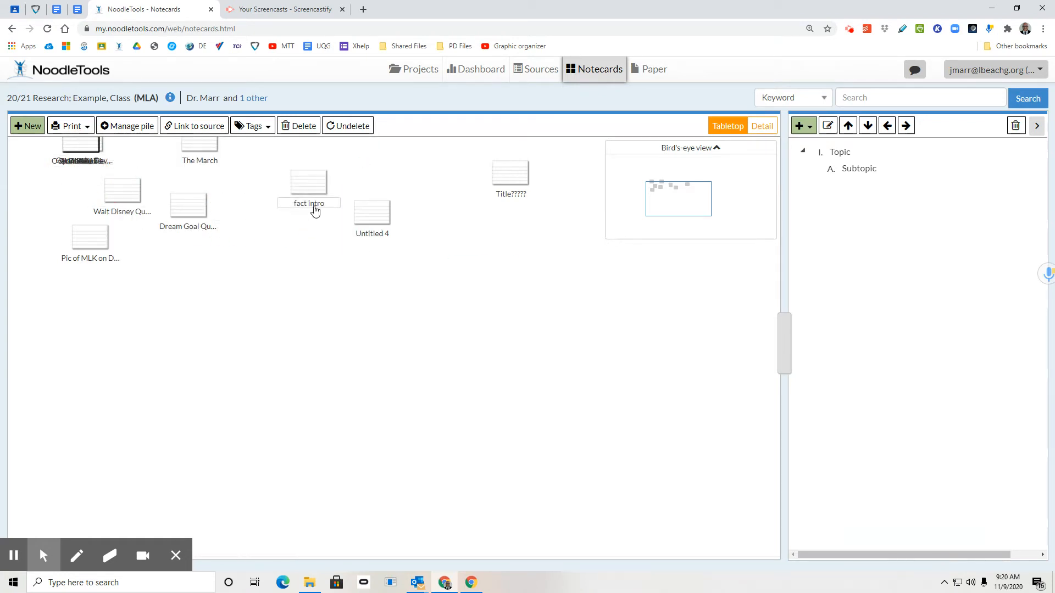
{"action": "left_click", "coordinate": [313, 185]}
{"action": "left_click_drag", "start_coordinate": [685, 205], "coordinate": [660, 180]}
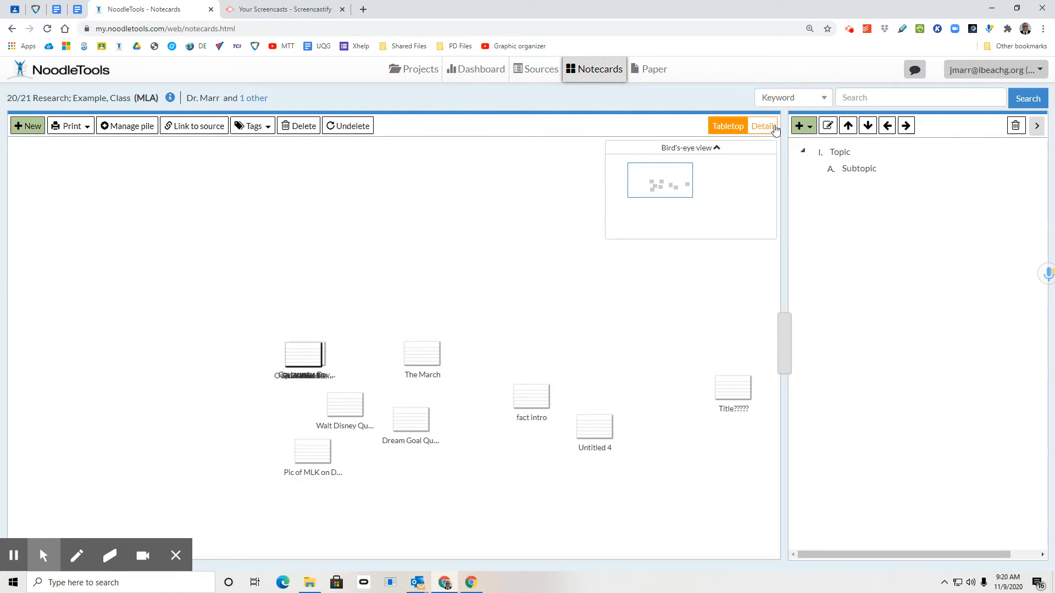
- Examine the cartoon notecard and the "#2." notecard in Detail view, along with the outline's topic and subtopic
{"action": "left_click", "coordinate": [763, 127]}
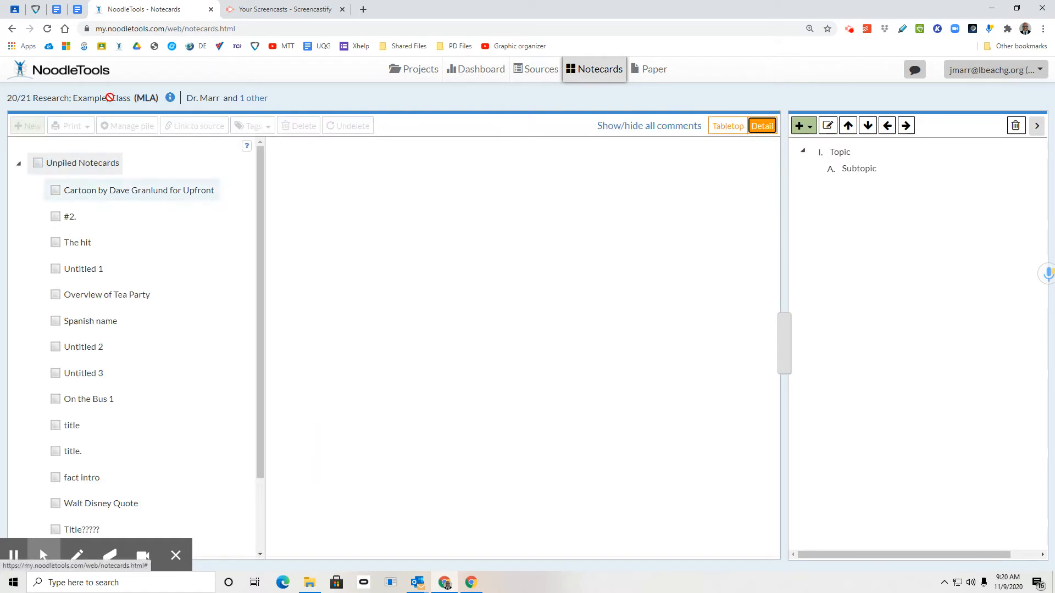
{"action": "left_click", "coordinate": [131, 196]}
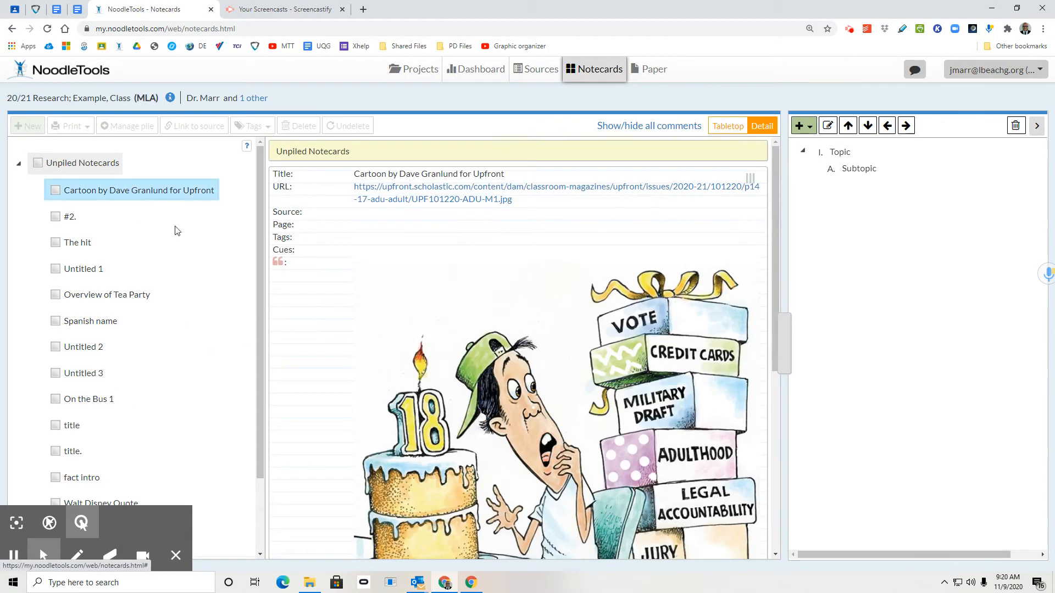
{"action": "scroll", "coordinate": [463, 336], "scroll_direction": "down", "scroll_amount": 5}
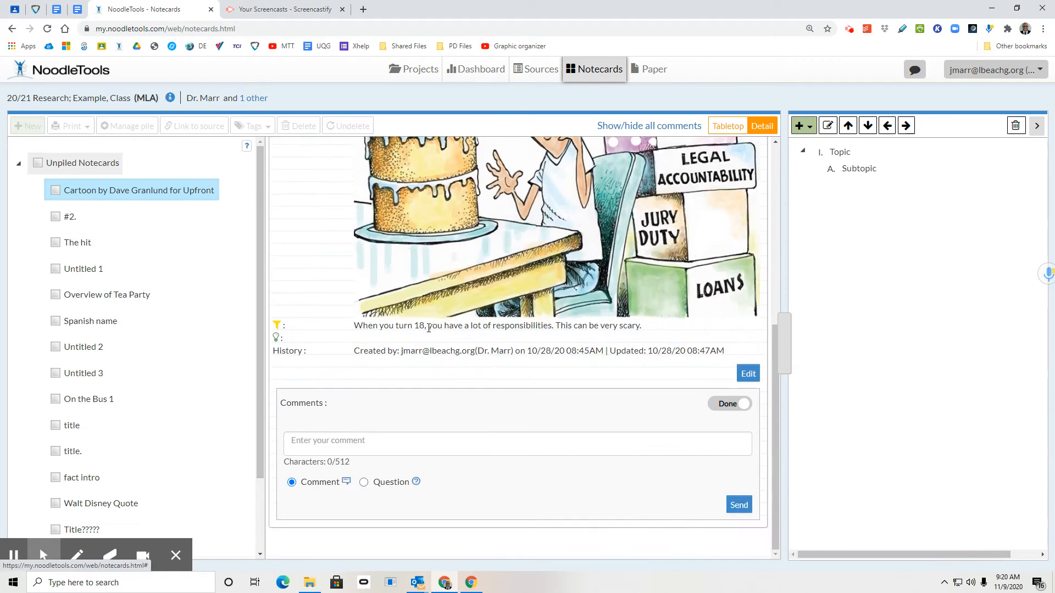
{"action": "scroll", "coordinate": [450, 330], "scroll_direction": "up", "scroll_amount": 6}
{"action": "left_click", "coordinate": [72, 217]}
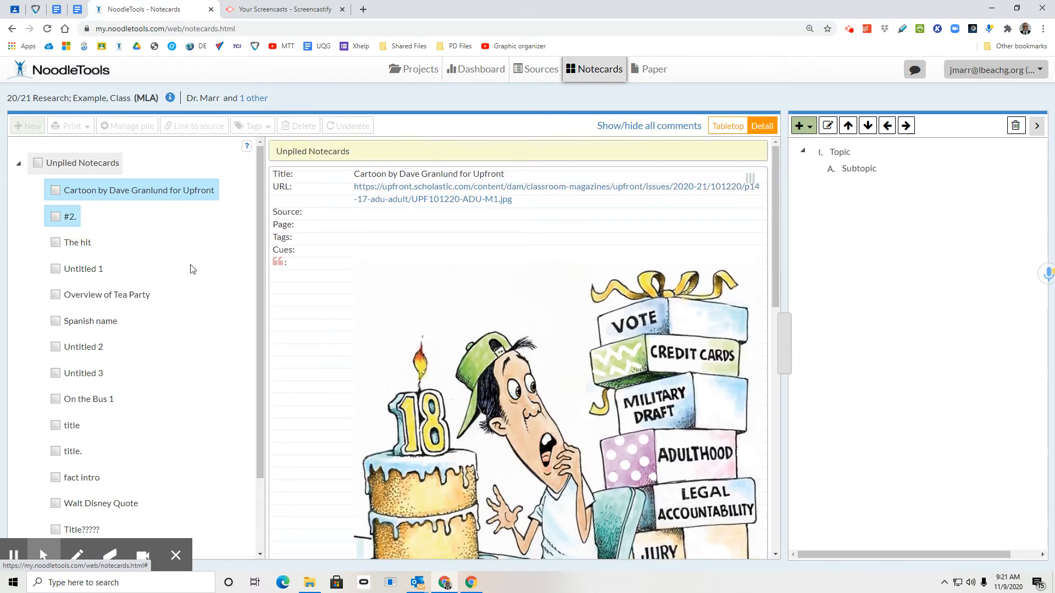
{"action": "left_click", "coordinate": [117, 190]}
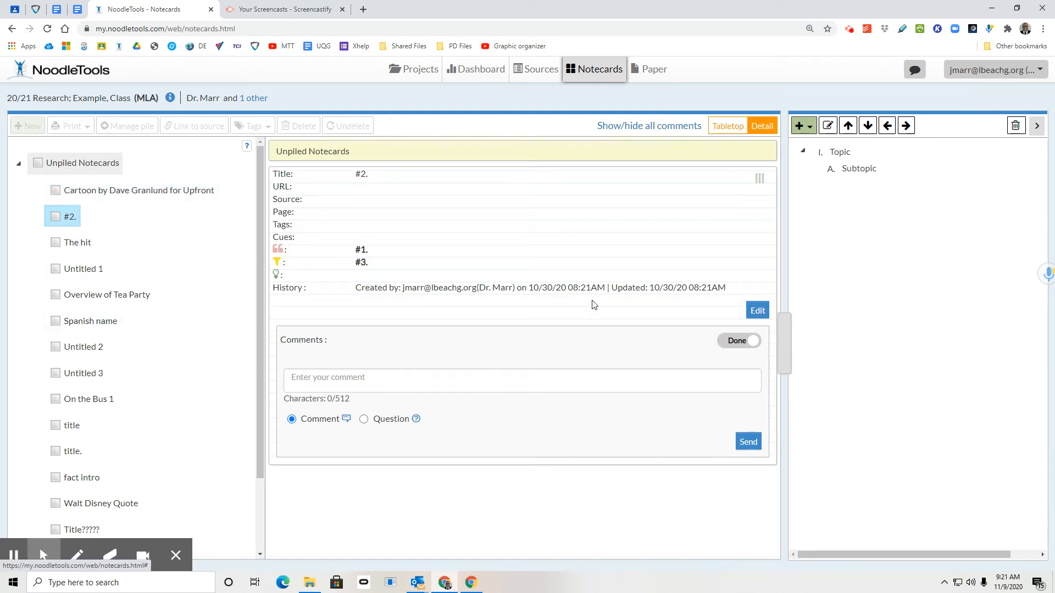
{"action": "left_click", "coordinate": [859, 170]}
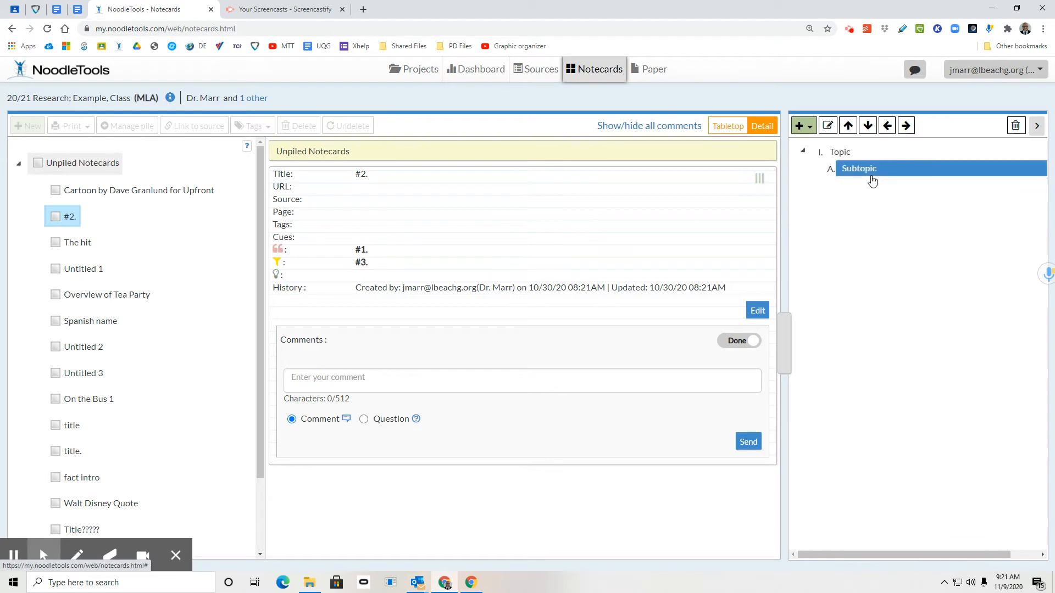
{"action": "left_click", "coordinate": [861, 152]}
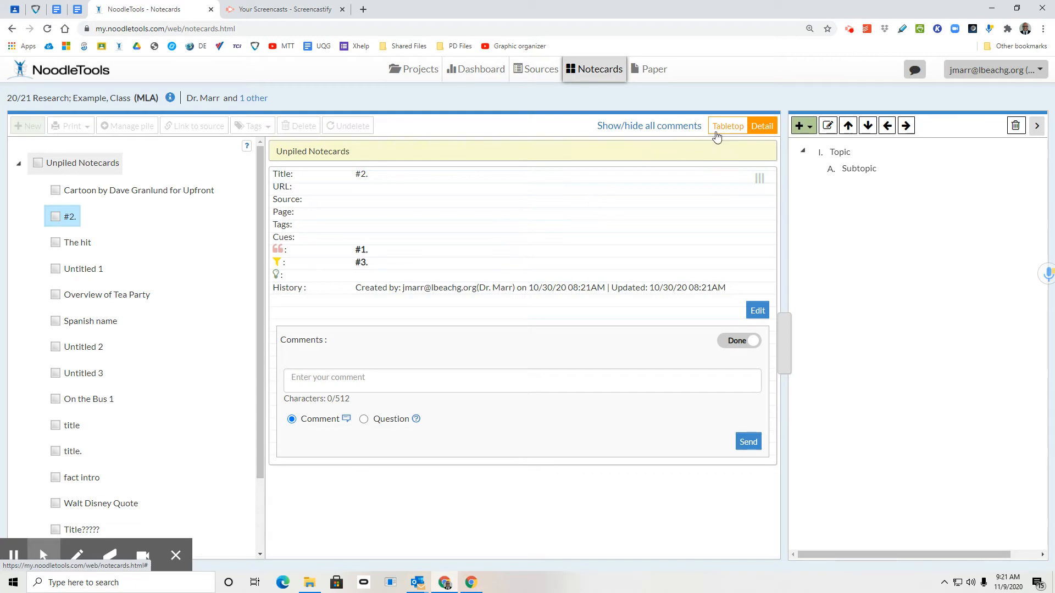
- Return the notecards to Tabletop view and rename the outline's first topic "What was my moment?"
{"action": "left_click", "coordinate": [728, 125]}
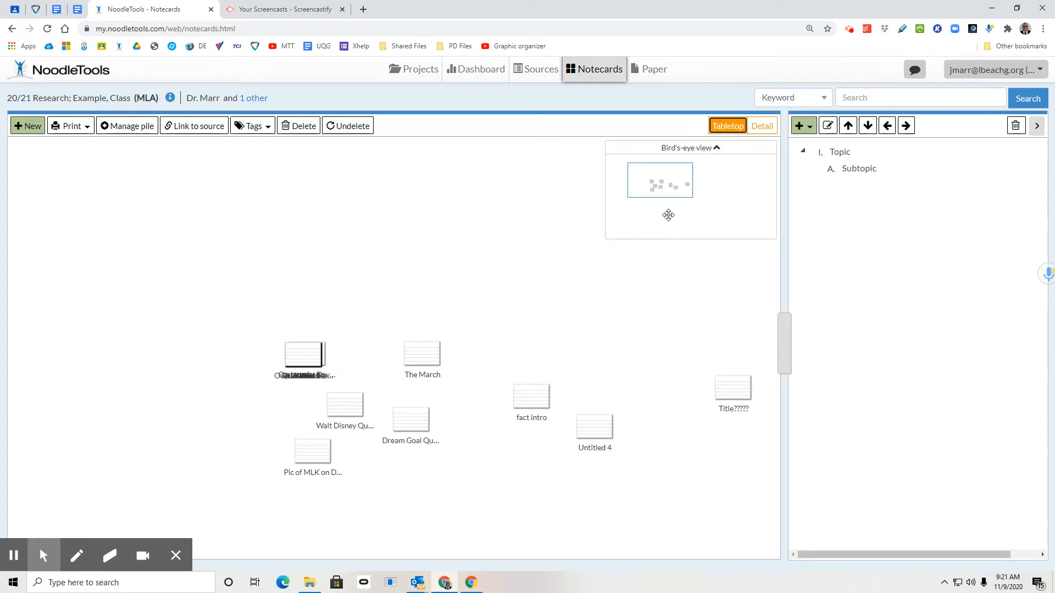
{"action": "left_click_drag", "start_coordinate": [681, 175], "coordinate": [701, 183]}
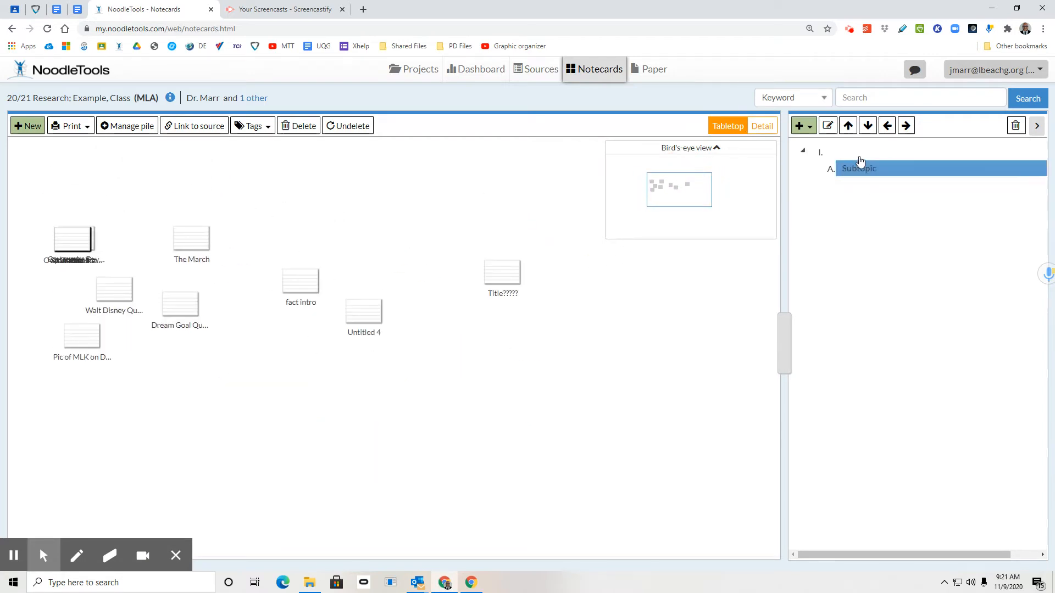
{"action": "left_click", "coordinate": [840, 152]}
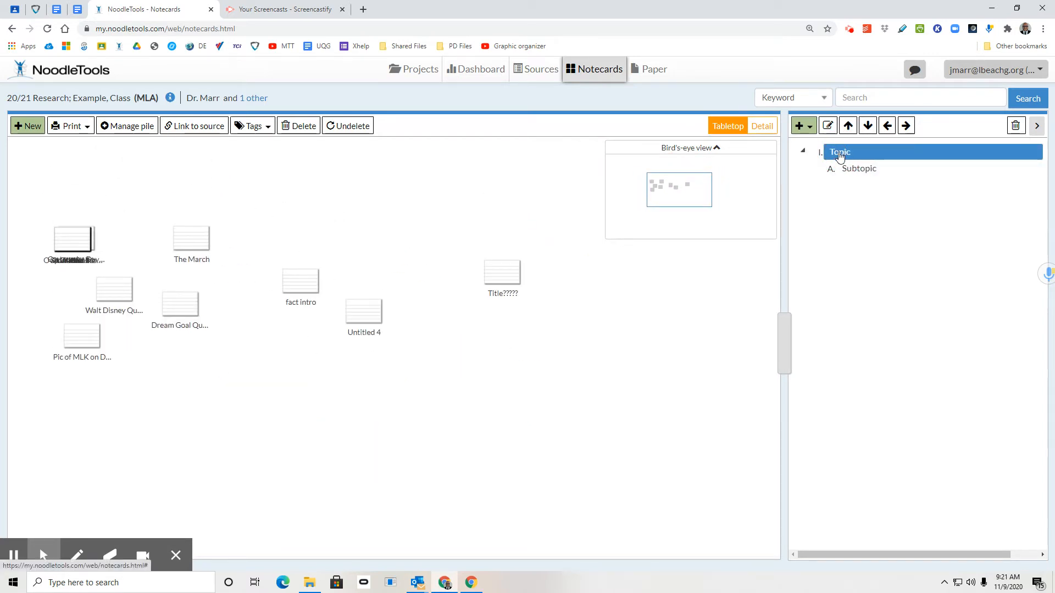
{"action": "left_click", "coordinate": [839, 155]}
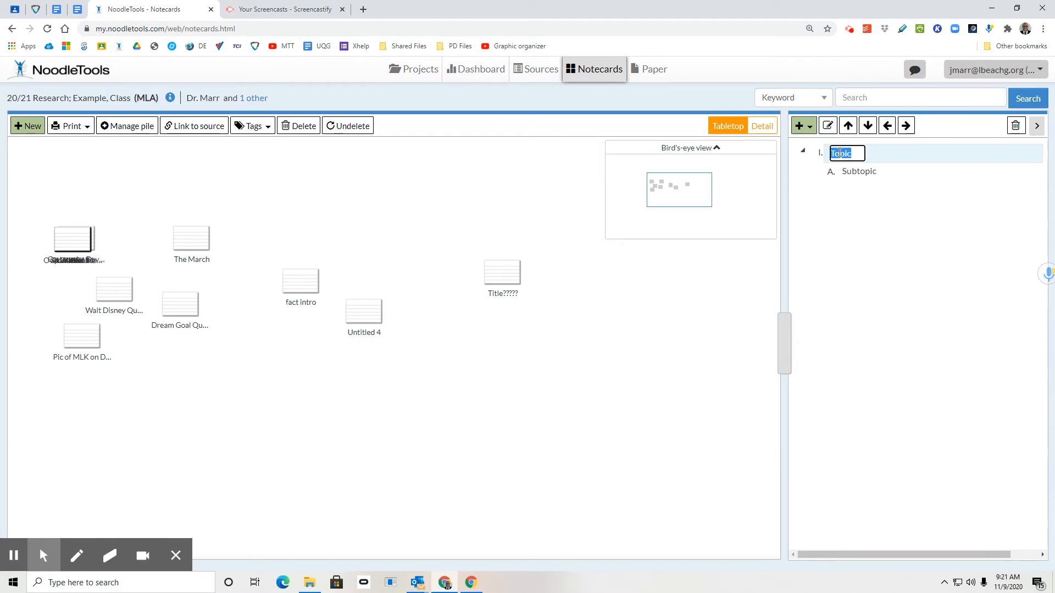
{"action": "type", "text": "What"}
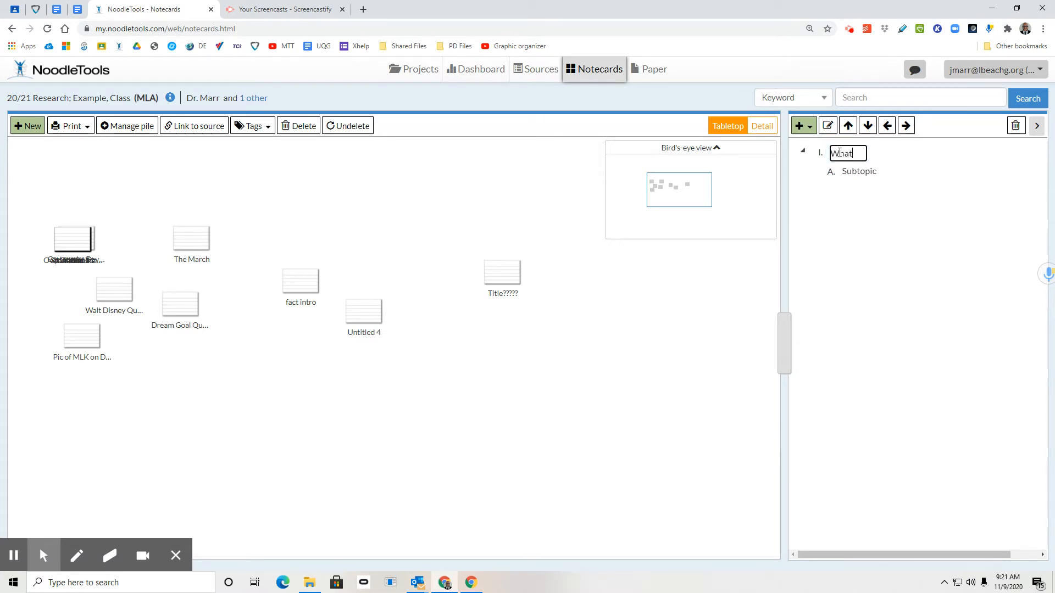
{"action": "type", "text": " was my moment?"}
{"action": "key", "text": "Return"}
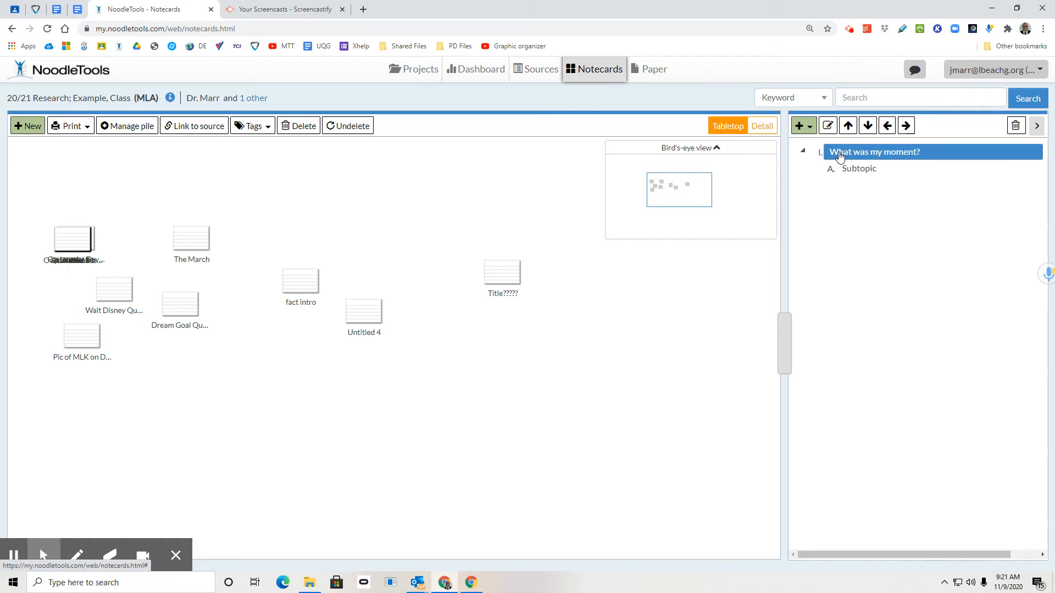
- Promote the outline's Subtopic entry to a main topic at the same level as "What was my moment?"
{"action": "left_click", "coordinate": [906, 170]}
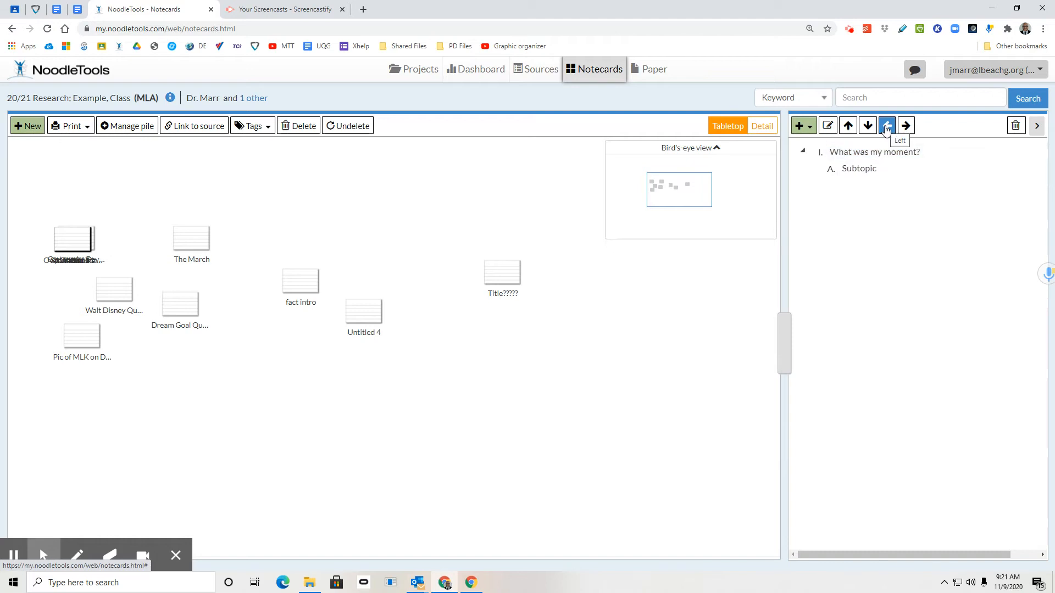
{"action": "left_click", "coordinate": [867, 170]}
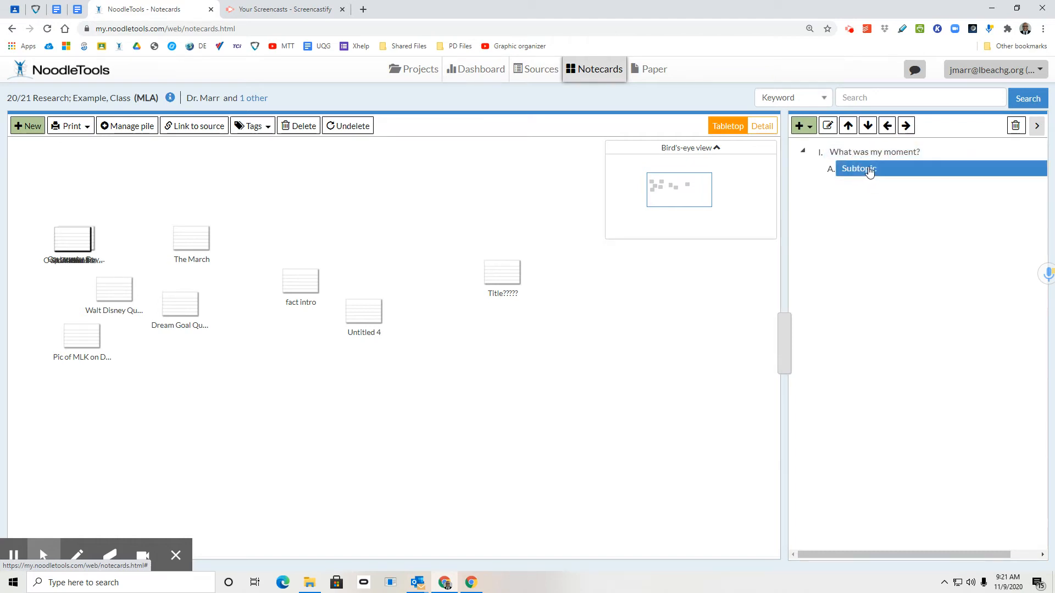
{"action": "left_click", "coordinate": [887, 126]}
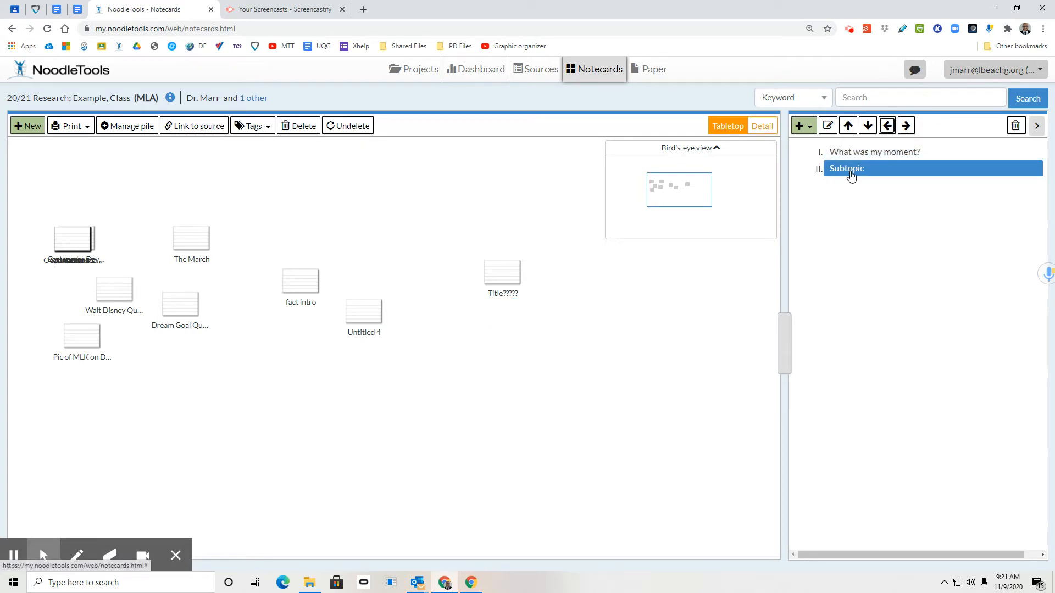
- Rename the outline's second main topic "What social, economic, and political events led up to my moment happening?"
{"action": "double_click", "coordinate": [850, 175]}
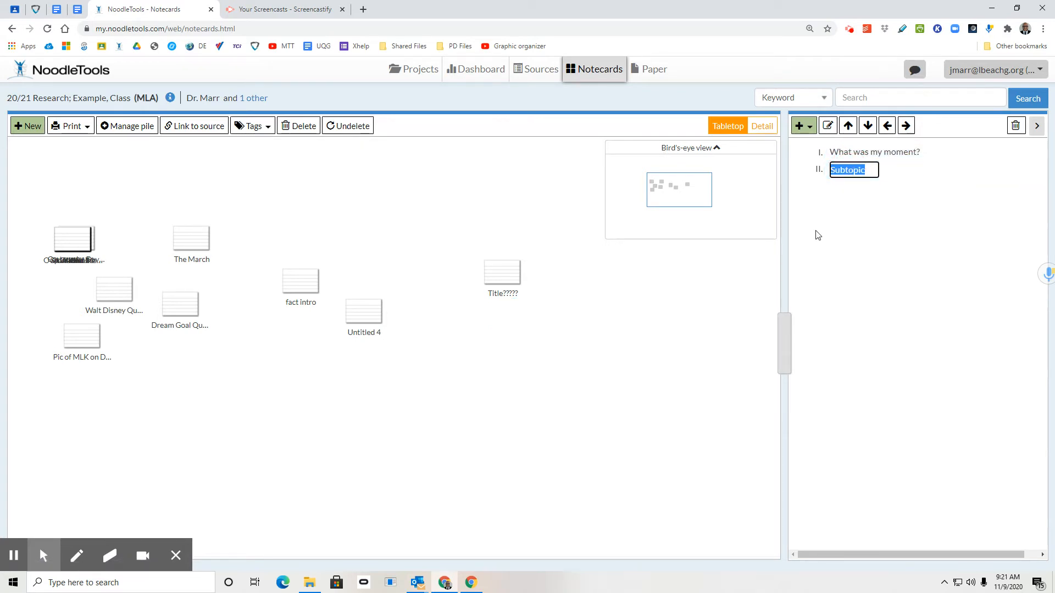
{"action": "key", "text": "ctrl+v"}
{"action": "key", "text": "Return"}
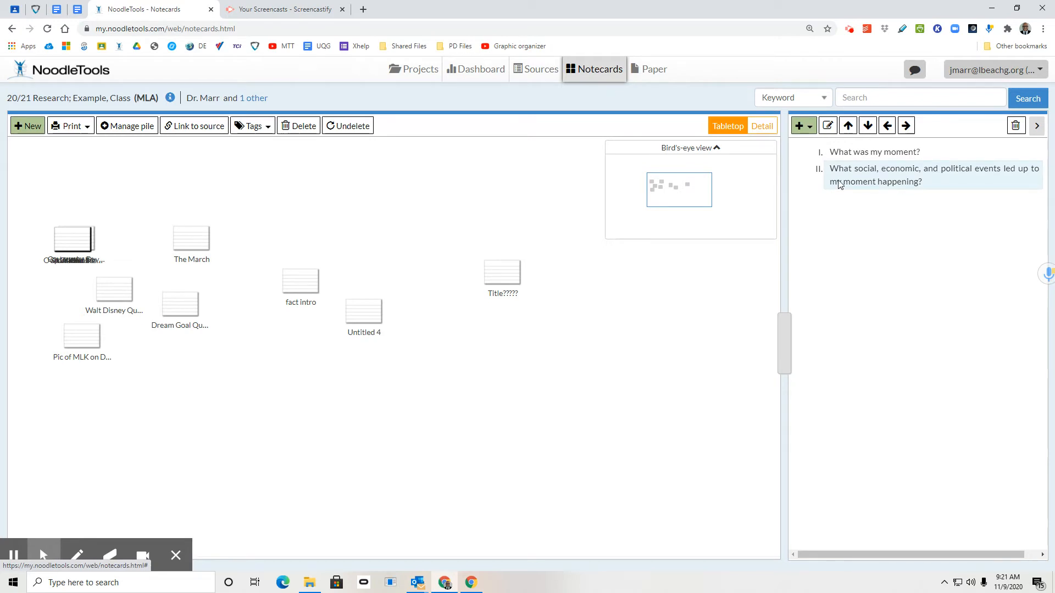
{"action": "left_click", "coordinate": [857, 181]}
- File the "Title?????", "fact intro" and "Untitled 4" notecards under the outline topic "What was my moment?"
{"action": "left_click", "coordinate": [877, 154]}
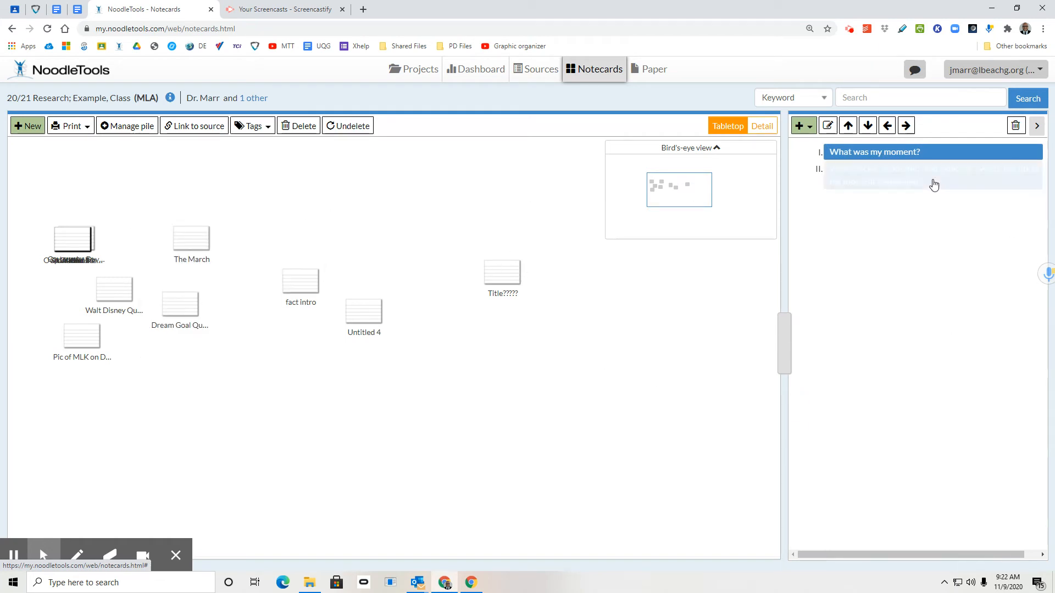
{"action": "mouse_move", "coordinate": [505, 283]}
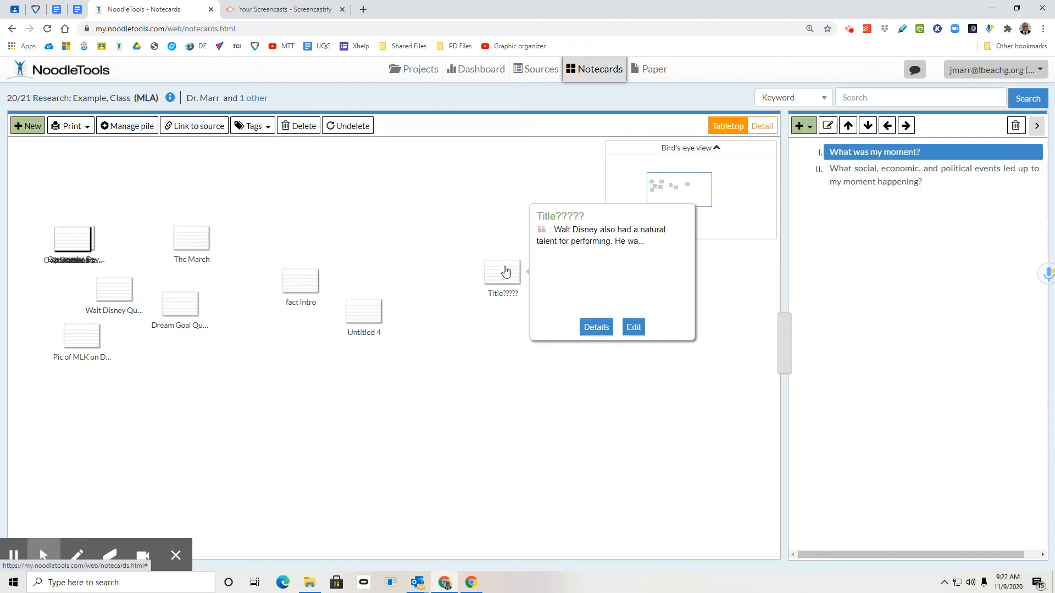
{"action": "left_click_drag", "start_coordinate": [496, 273], "coordinate": [899, 157]}
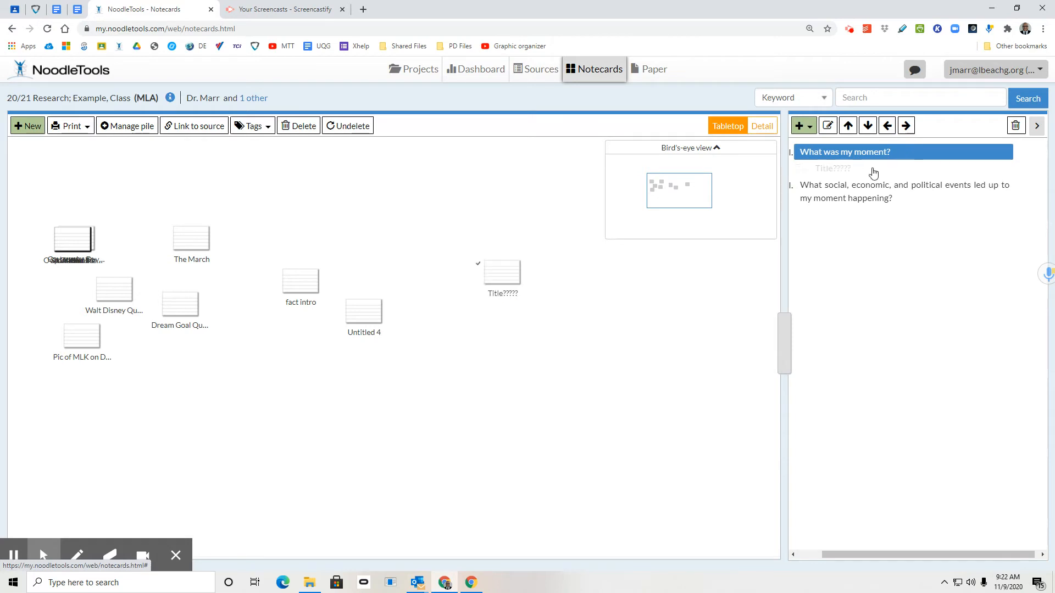
{"action": "left_click", "coordinate": [507, 275]}
{"action": "left_click_drag", "start_coordinate": [507, 275], "coordinate": [549, 169]}
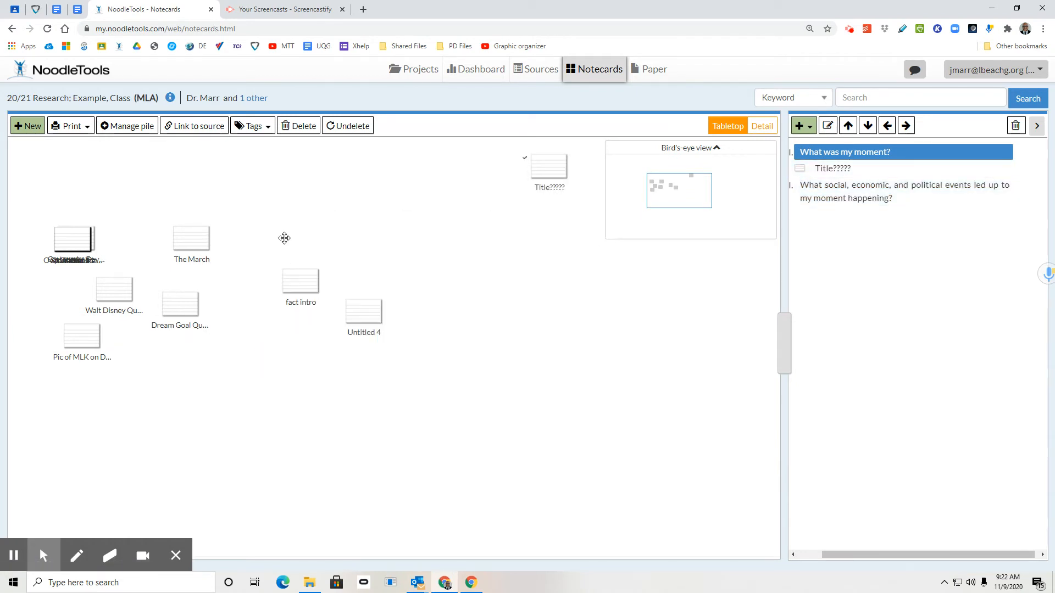
{"action": "left_click_drag", "start_coordinate": [284, 234], "coordinate": [330, 258]}
{"action": "left_click_drag", "start_coordinate": [348, 309], "coordinate": [850, 159]}
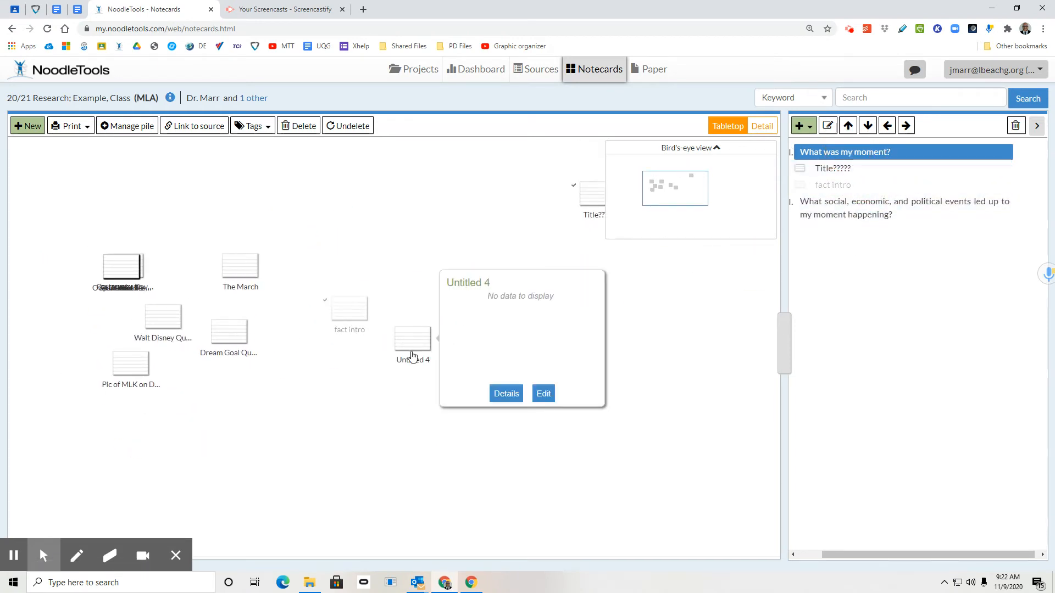
{"action": "left_click_drag", "start_coordinate": [412, 352], "coordinate": [859, 163]}
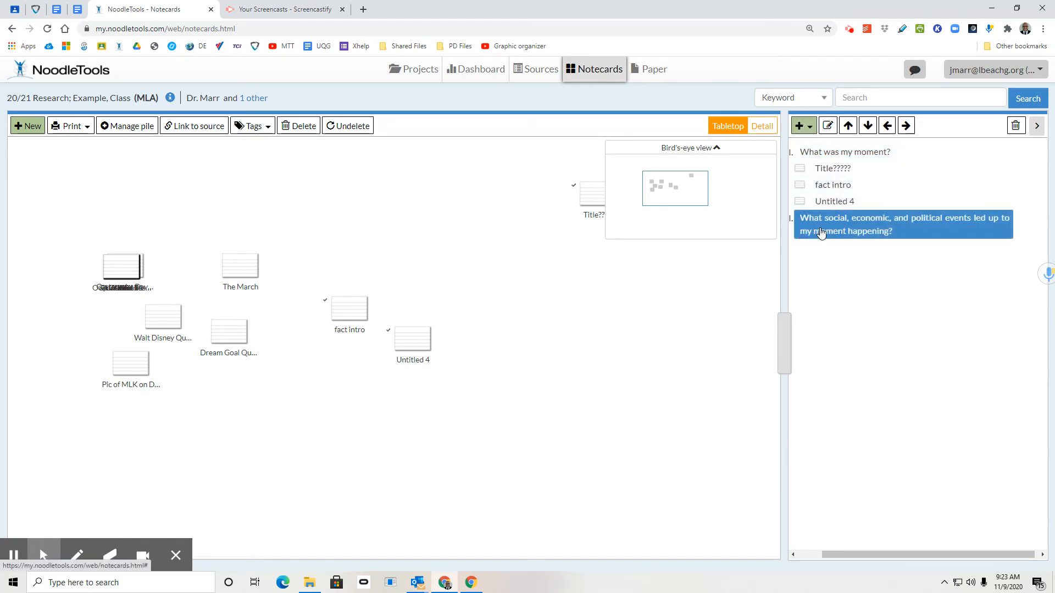
- Add a subtopic named "Social" under the outline's topic about events leading up to the moment
{"action": "left_click", "coordinate": [798, 126]}
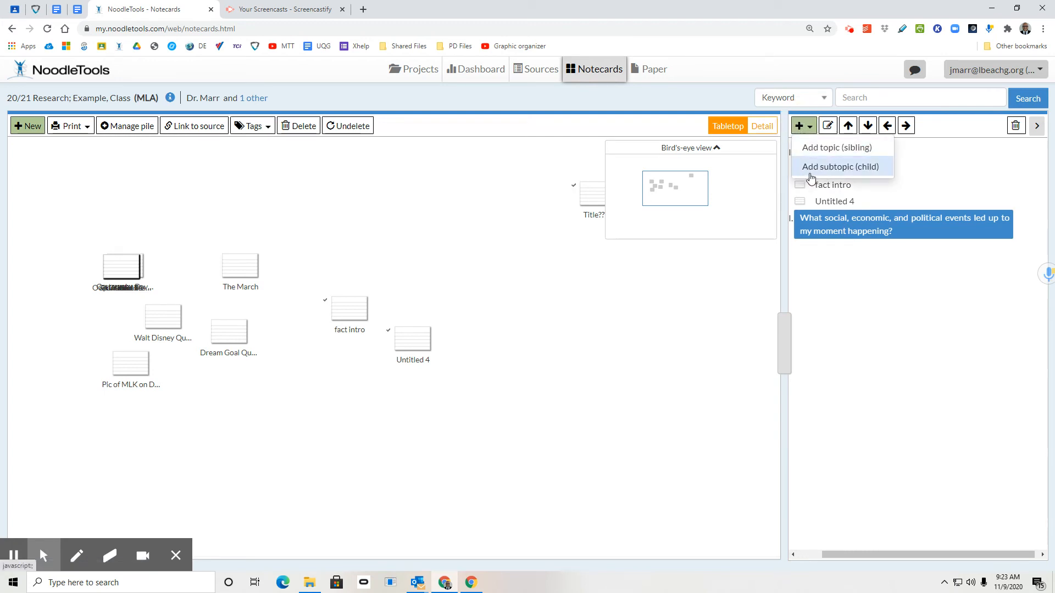
{"action": "left_click", "coordinate": [811, 167]}
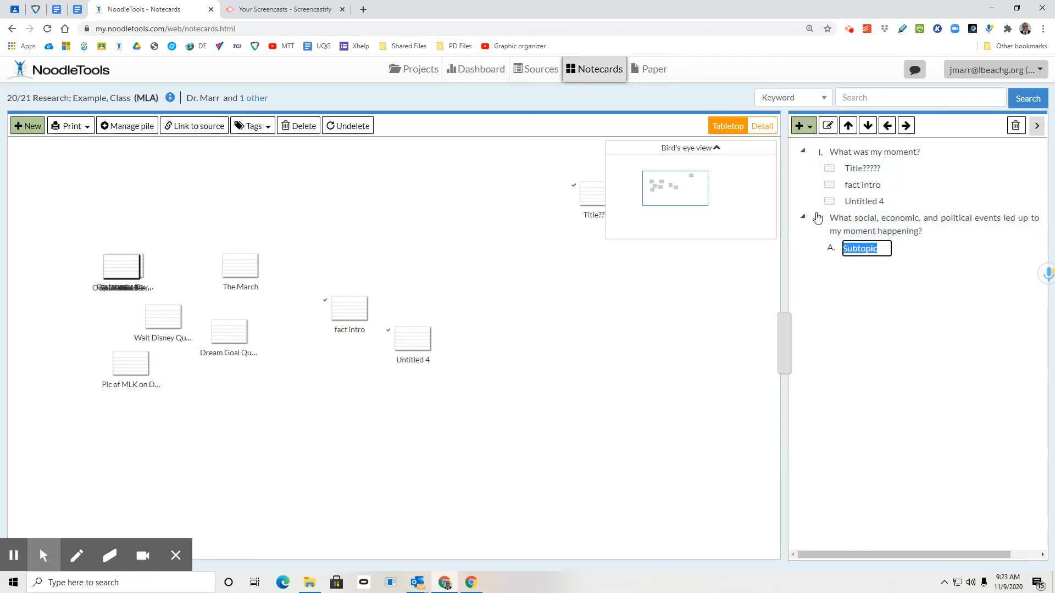
{"action": "type", "text": "Social"}
{"action": "key", "text": "Return"}
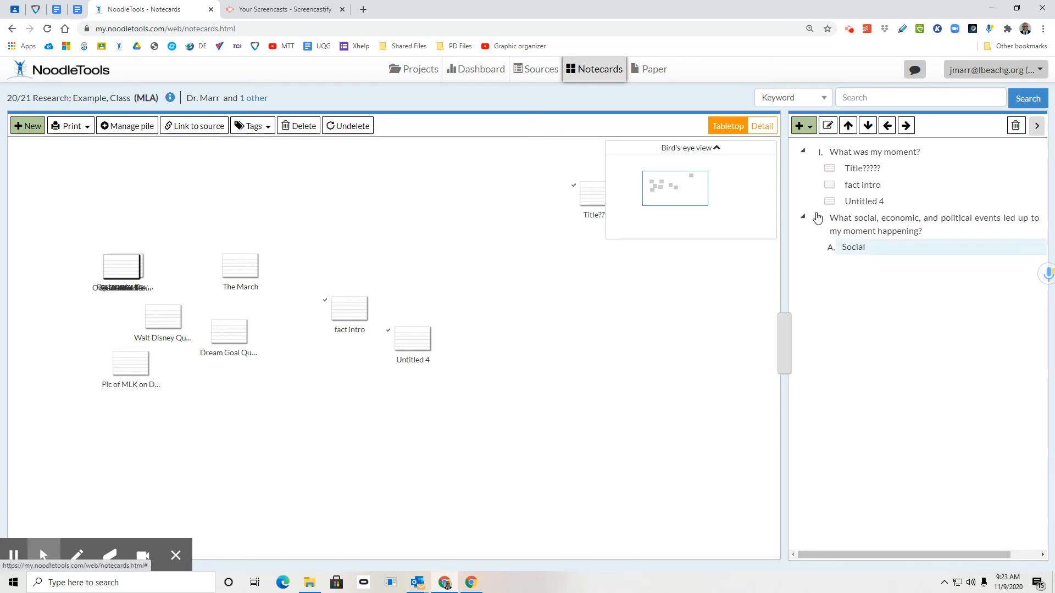
- Add a second subtopic named "Economic" under the same events topic, at the same level as "Social"
{"action": "left_click", "coordinate": [798, 132]}
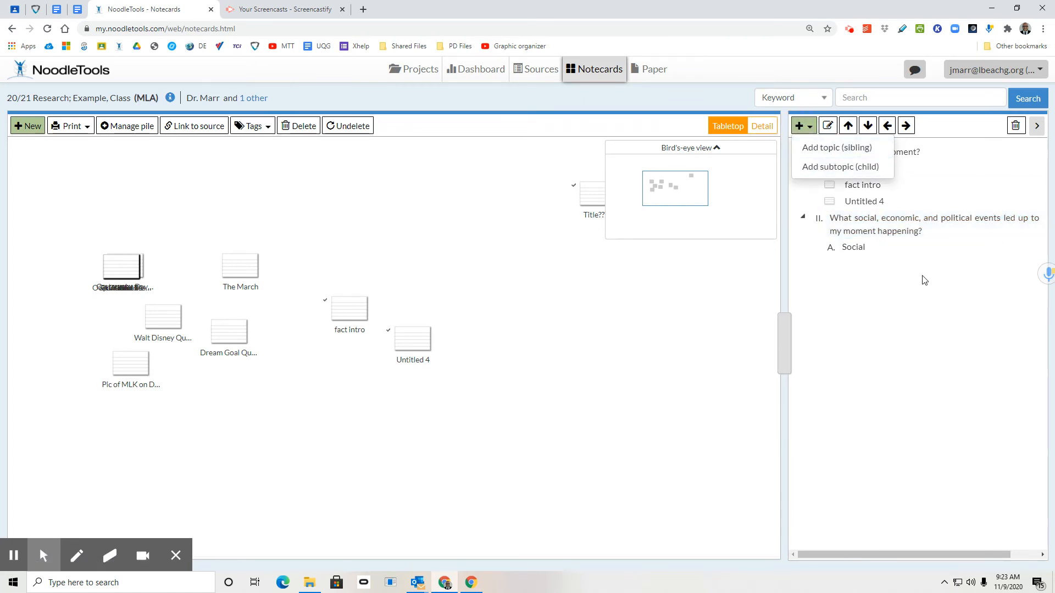
{"action": "left_click", "coordinate": [855, 315]}
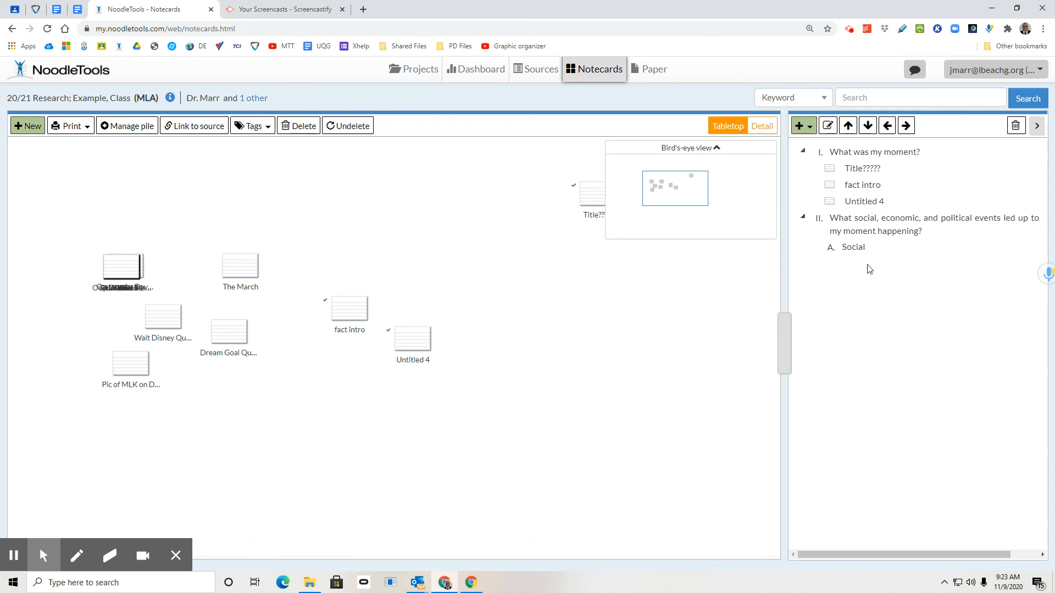
{"action": "left_click", "coordinate": [848, 235]}
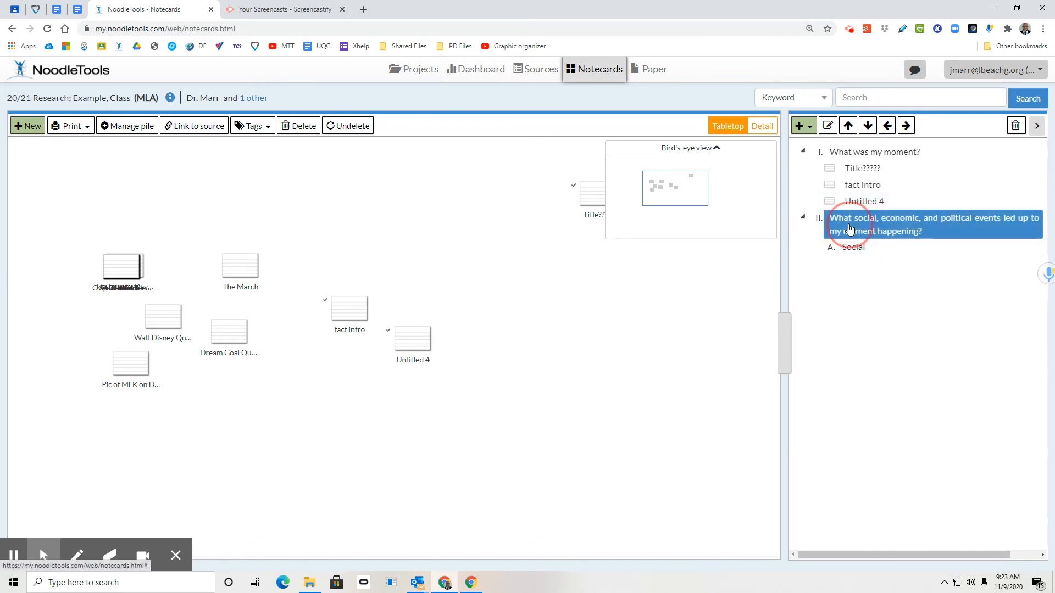
{"action": "left_click", "coordinate": [801, 129]}
{"action": "left_click", "coordinate": [809, 168]}
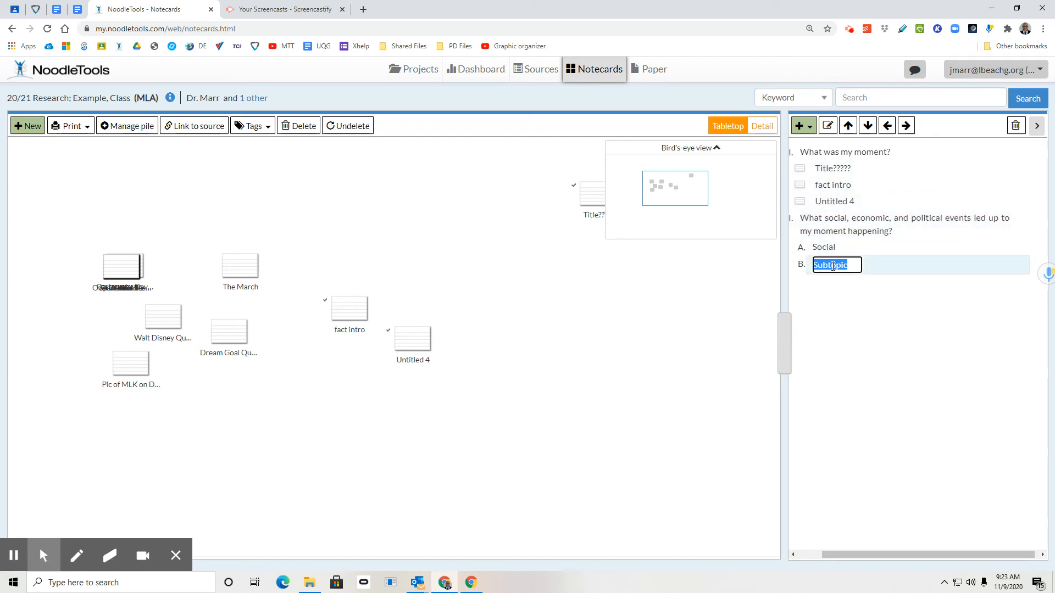
{"action": "type", "text": "Ec"}
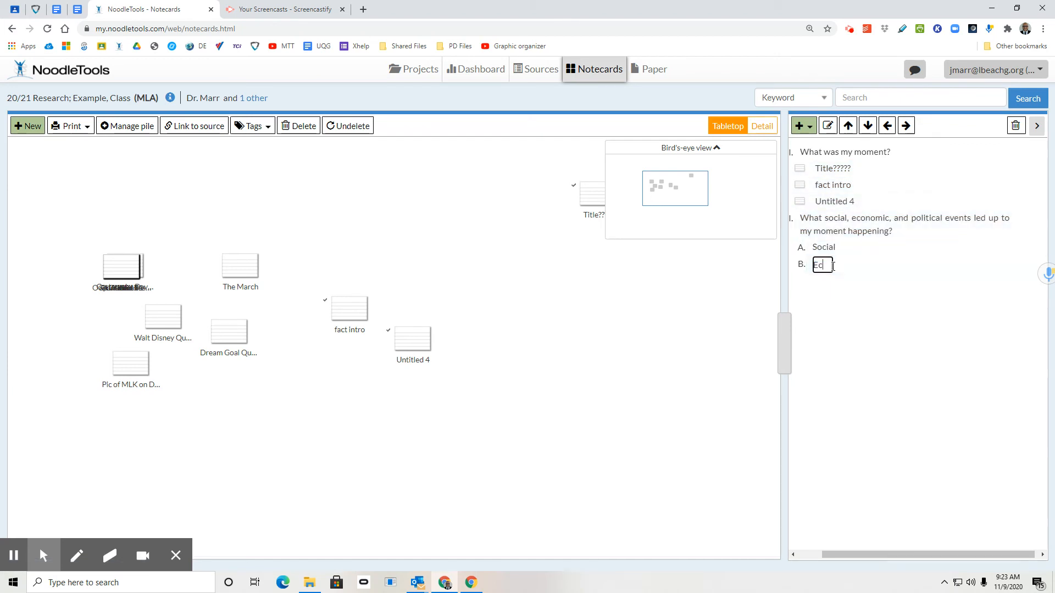
{"action": "type", "text": "onomic"}
{"action": "key", "text": "Return"}
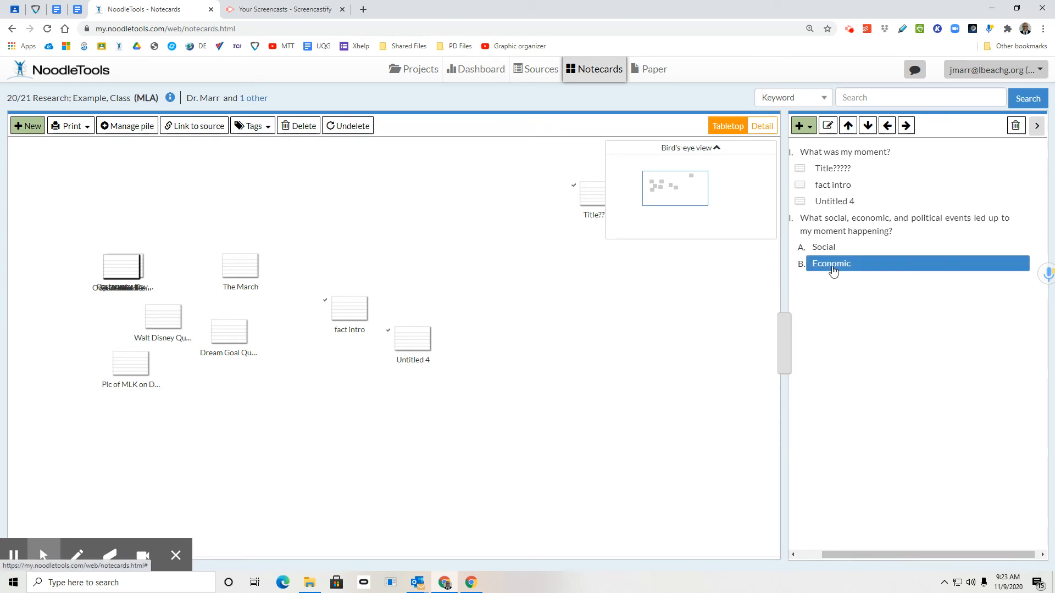
- Add a third subtopic named "Political" under the events topic, following "Economic"
{"action": "left_click", "coordinate": [691, 289]}
{"action": "left_click", "coordinate": [830, 266]}
{"action": "left_click", "coordinate": [815, 234], "text": "ctrl"}
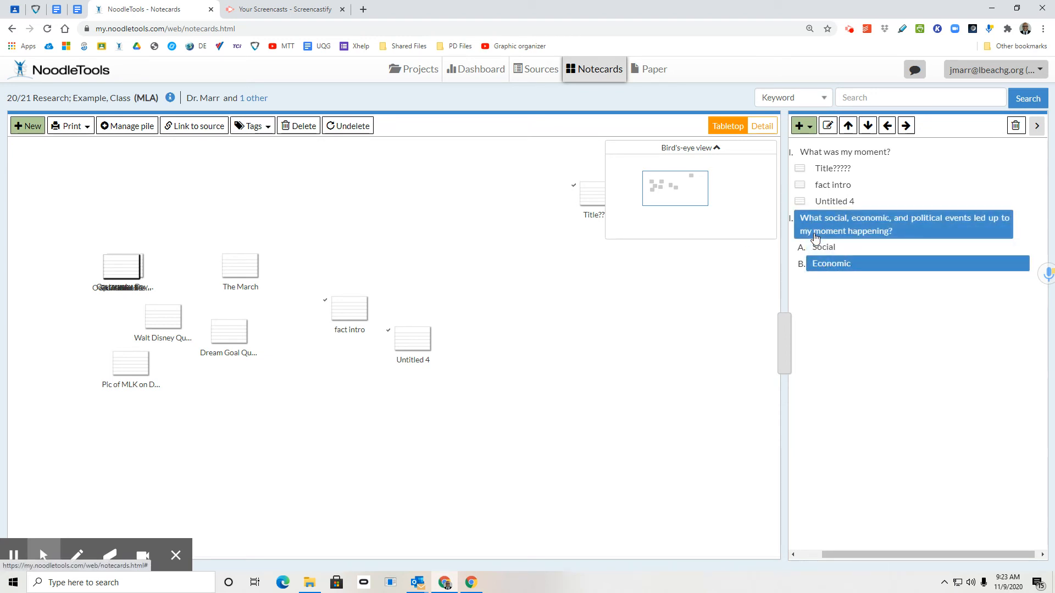
{"action": "key", "text": "Return"}
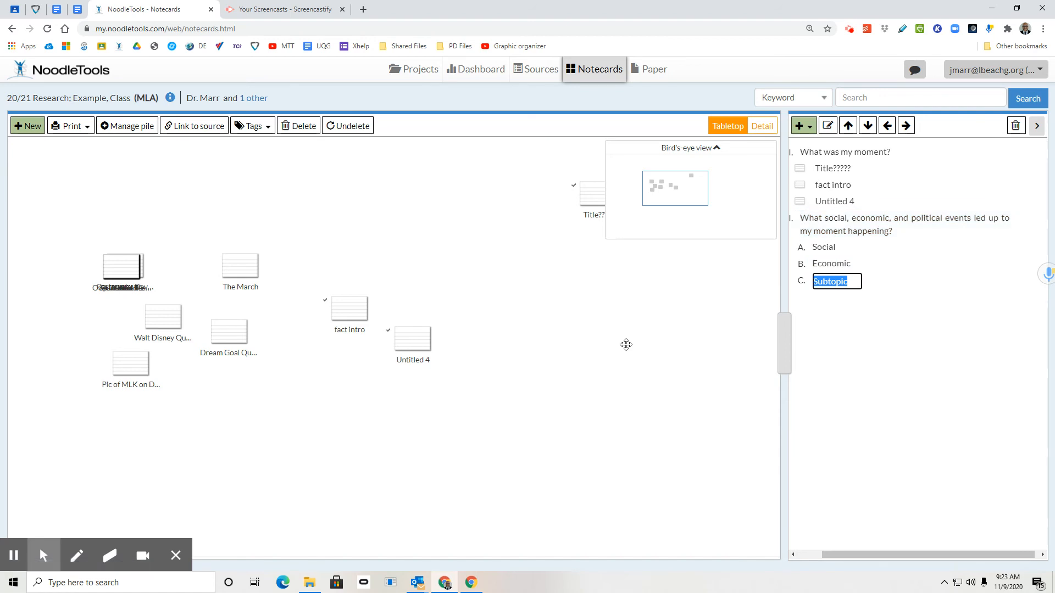
{"action": "type", "text": "Polit5ical"}
{"action": "key", "text": "BackSpace"}
{"action": "key", "text": "BackSpace"}
{"action": "key", "text": "BackSpace"}
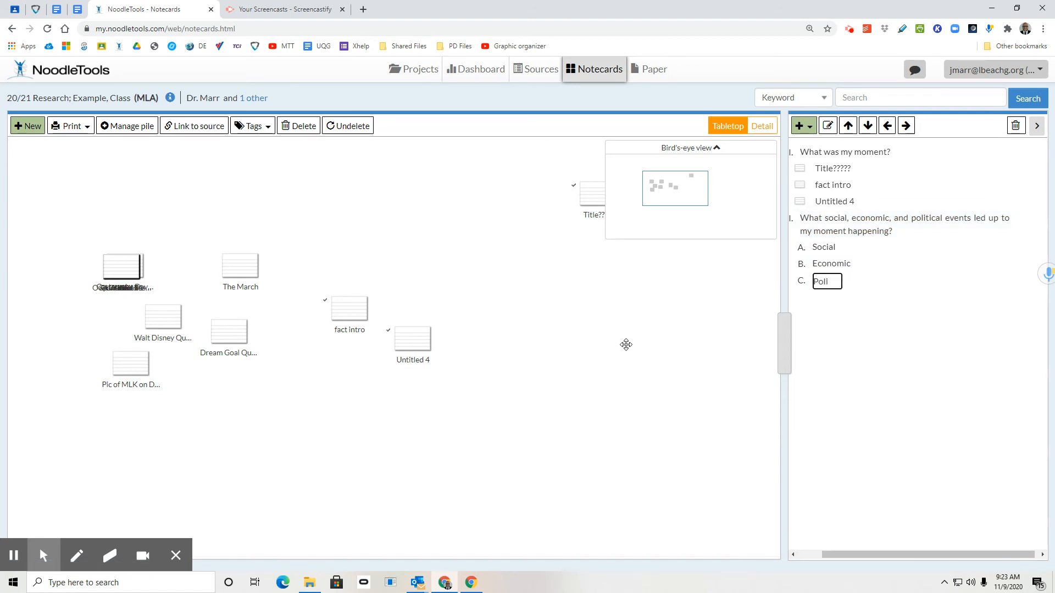
{"action": "type", "text": "tical"}
{"action": "key", "text": "Return"}
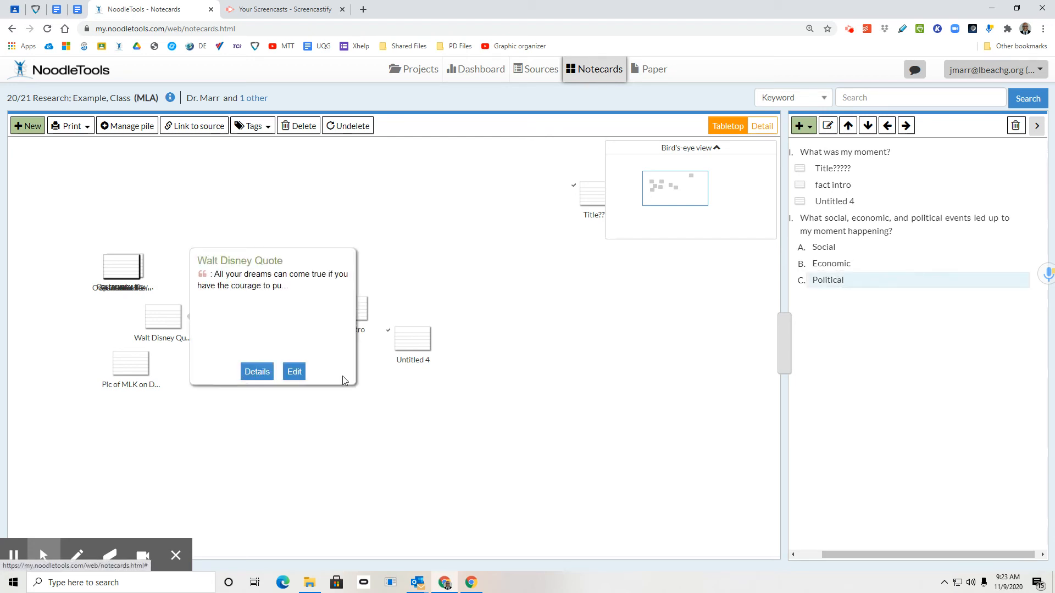
- File the "The March", "Dream Goal Quote" and "title." notecards under Social, and "Pic of MLK on Dream Day" under Economic
{"action": "left_click", "coordinate": [843, 248]}
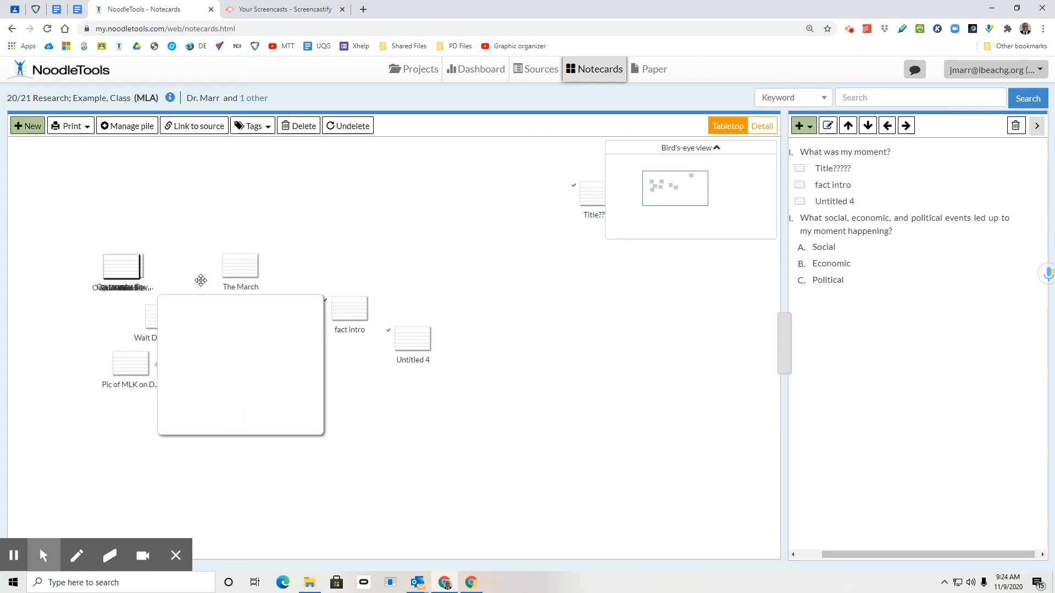
{"action": "mouse_move", "coordinate": [256, 266]}
{"action": "left_click_drag", "start_coordinate": [238, 266], "coordinate": [862, 245]}
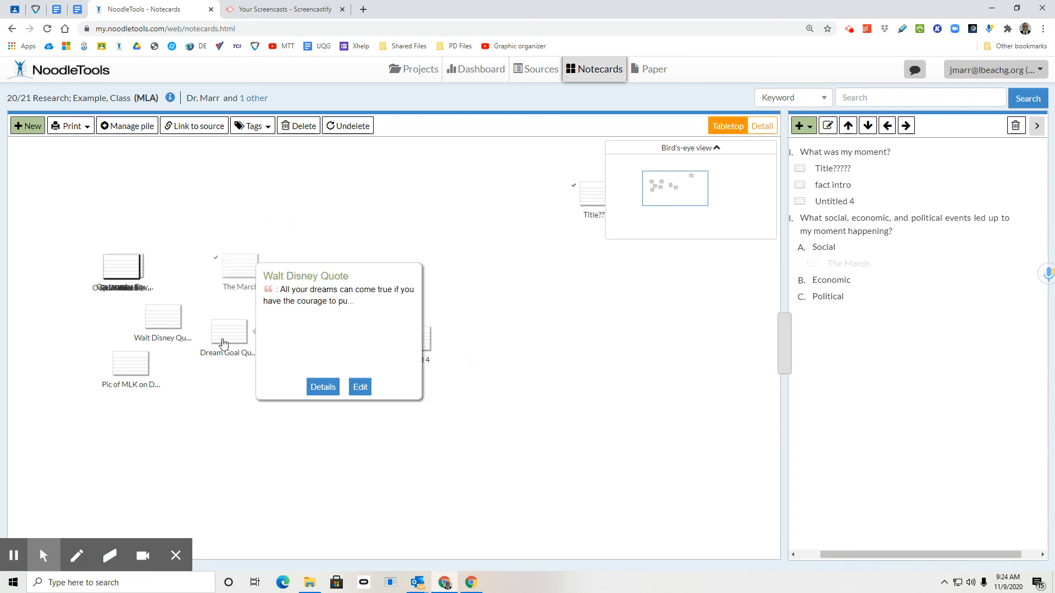
{"action": "left_click_drag", "start_coordinate": [228, 330], "coordinate": [836, 252]}
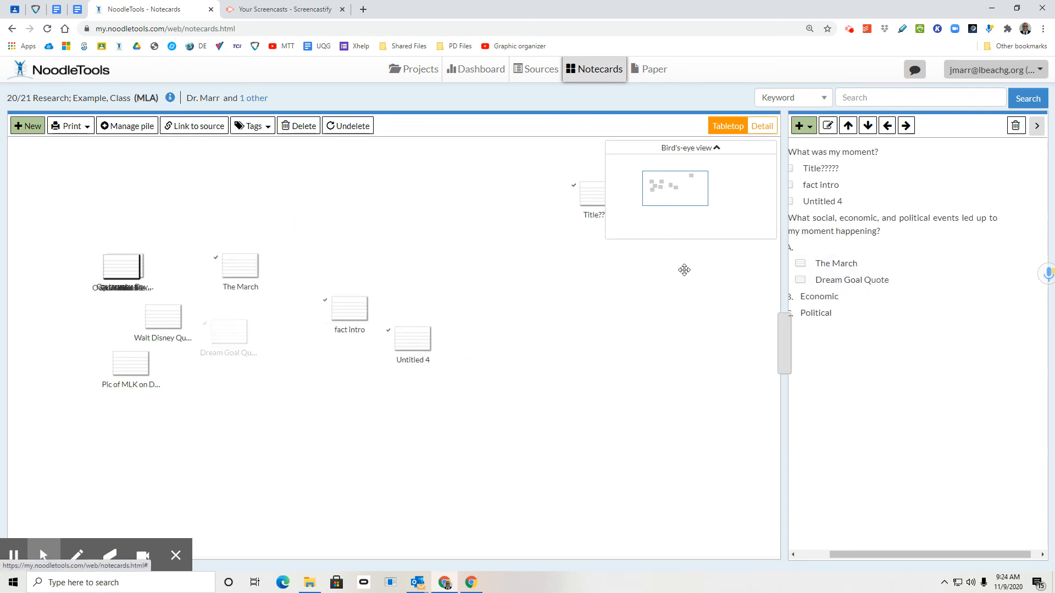
{"action": "left_click_drag", "start_coordinate": [130, 362], "coordinate": [847, 305]}
{"action": "mouse_move", "coordinate": [847, 245]}
{"action": "left_mouse_down"}
{"action": "mouse_move", "coordinate": [891, 251]}
{"action": "mouse_move", "coordinate": [866, 250]}
{"action": "left_mouse_up"}
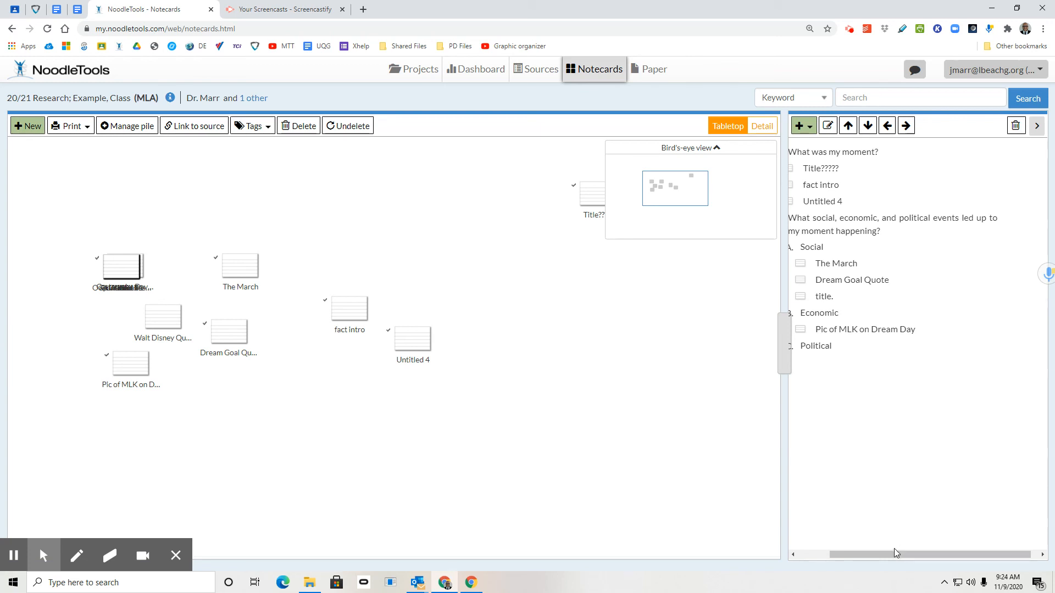
- Remove the "Dream Goal Quote" notecard from the outline's Social subtopic
{"action": "left_click_drag", "start_coordinate": [894, 552], "coordinate": [841, 552]}
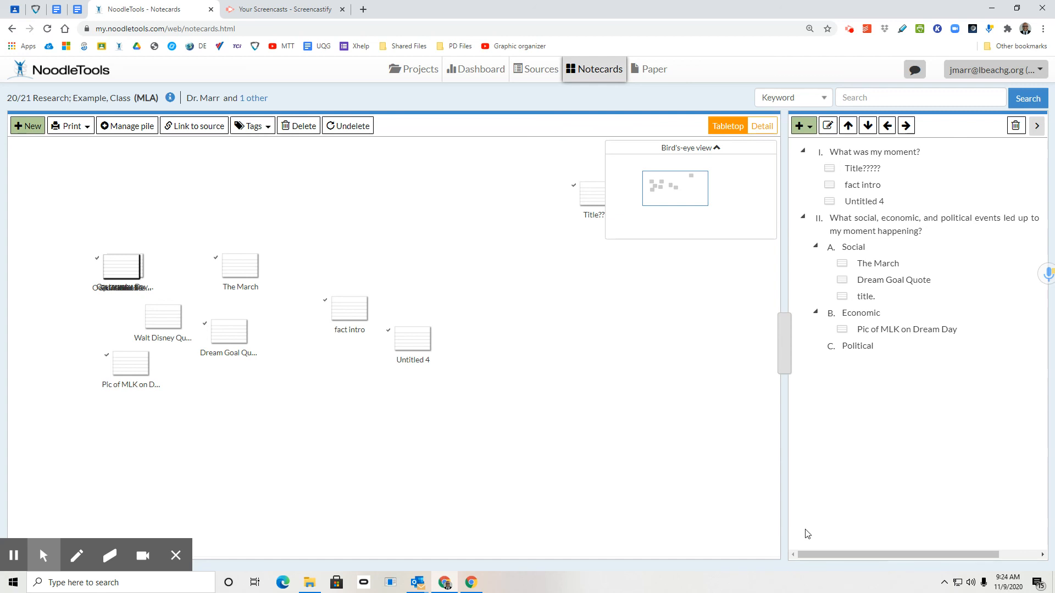
{"action": "left_click", "coordinate": [878, 282]}
{"action": "left_click_drag", "start_coordinate": [879, 282], "coordinate": [426, 240]}
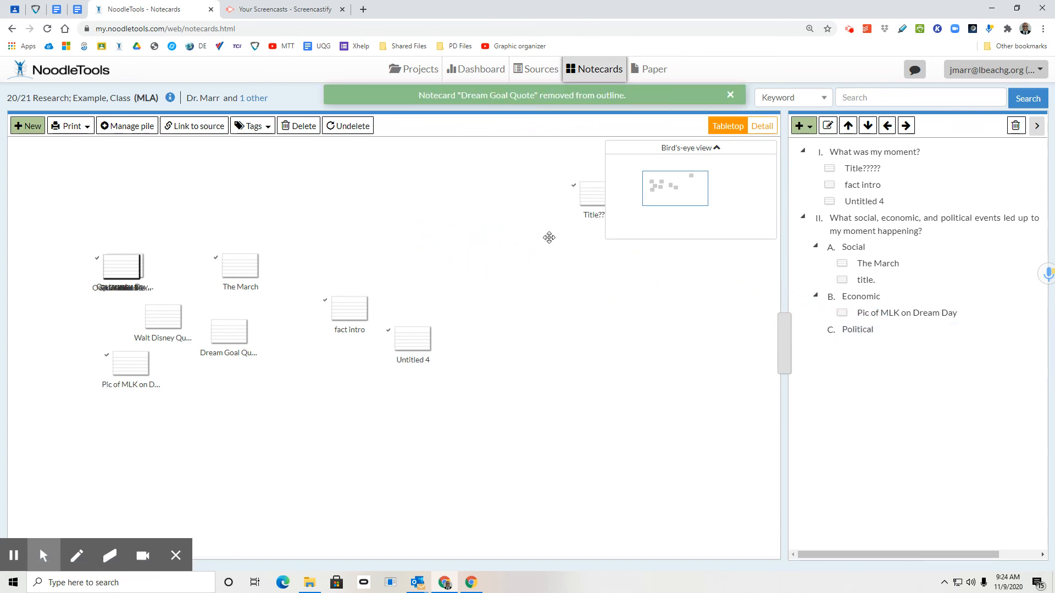